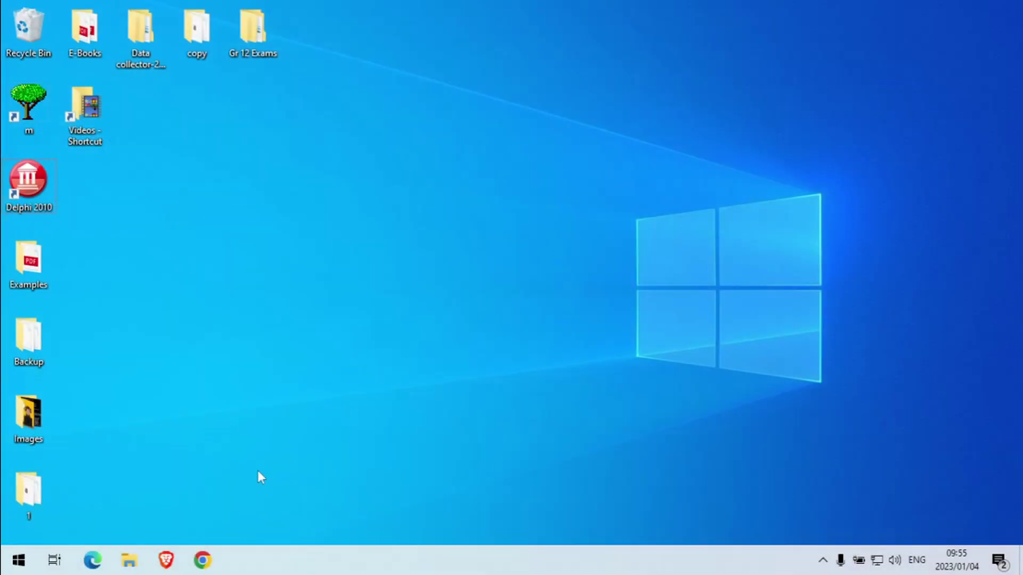
# - Create a desktop folder named Shutdown, then launch Delphi 2010
pyautogui.rightClick(443, 340)
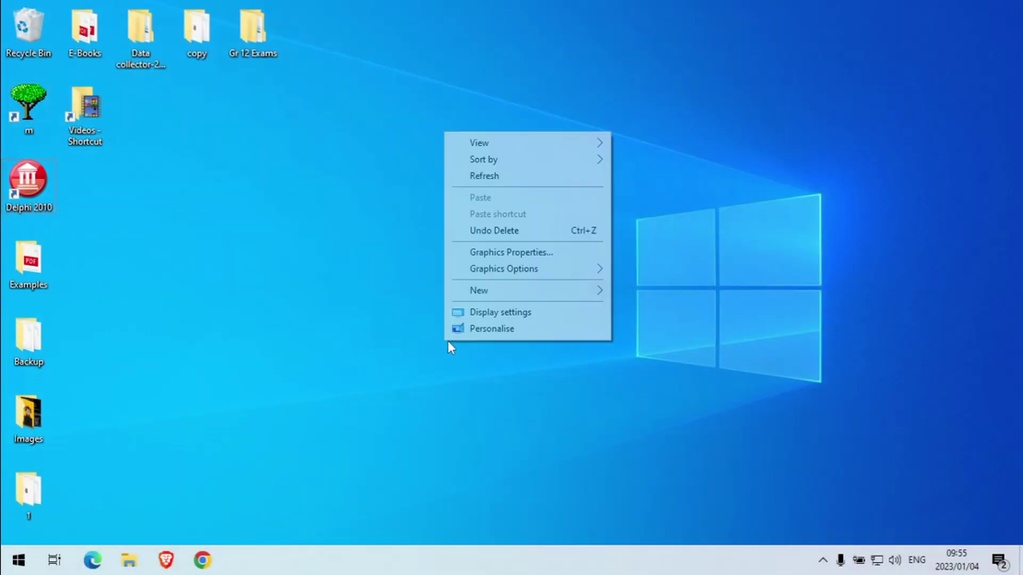
pyautogui.click(640, 294)
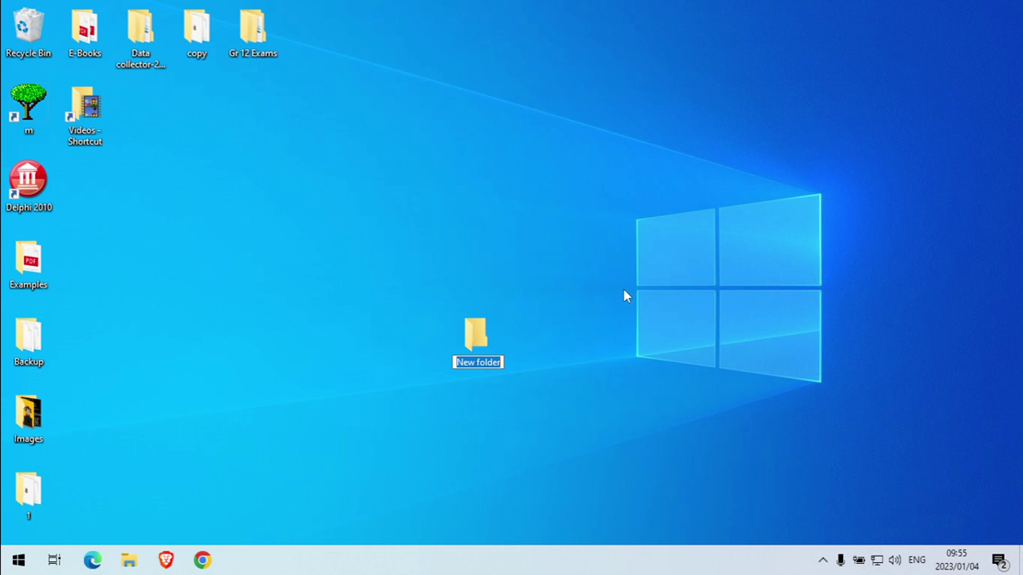
pyautogui.write('Shutf')
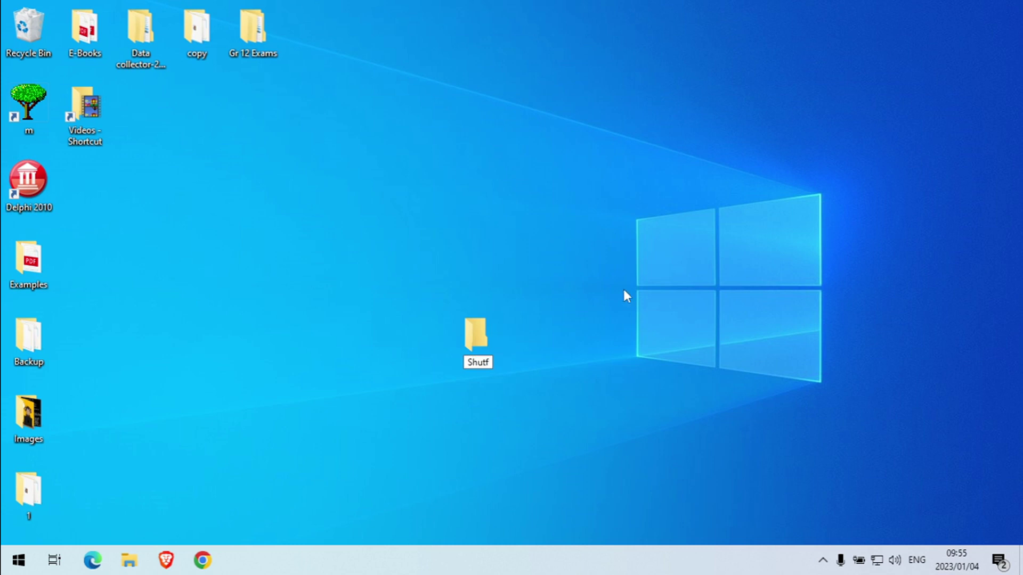
pyautogui.press('BackSpace')
pyautogui.write('down')
pyautogui.press('Return')
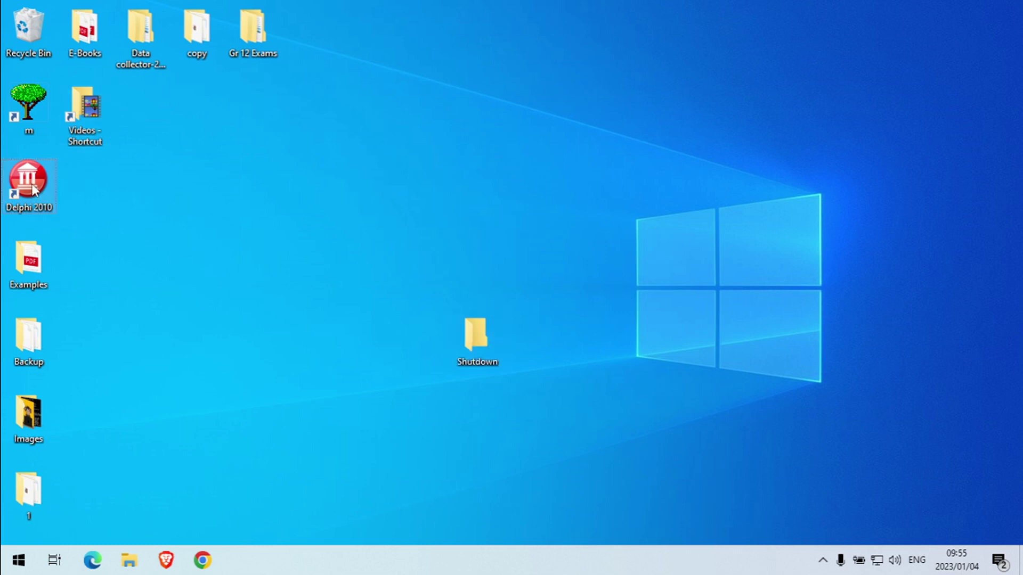
pyautogui.doubleClick(29, 182)
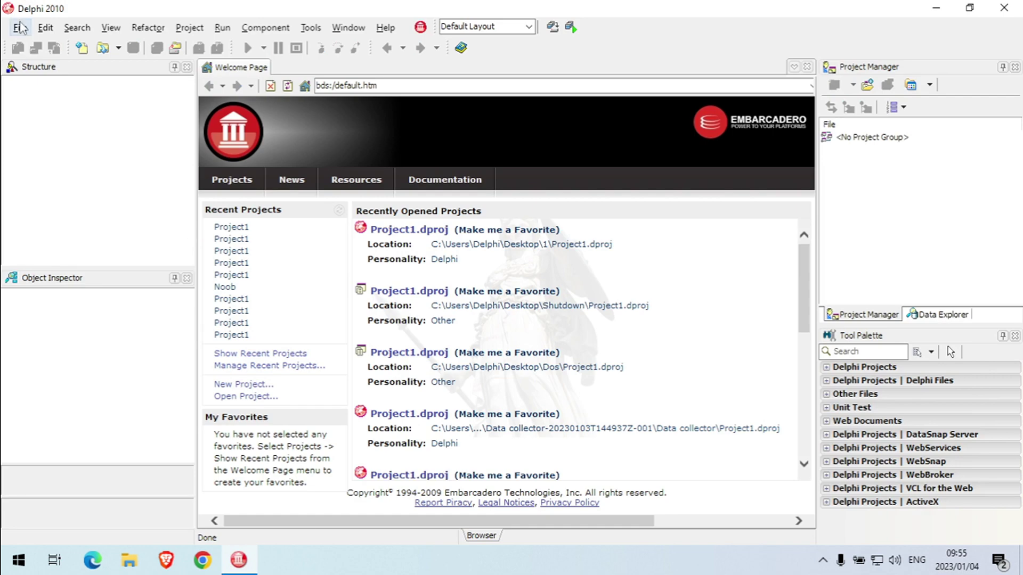
# - Create a new VCL Forms Application - Delphi project with a blank Form1
pyautogui.click(22, 27)
pyautogui.moveTo(42, 45)
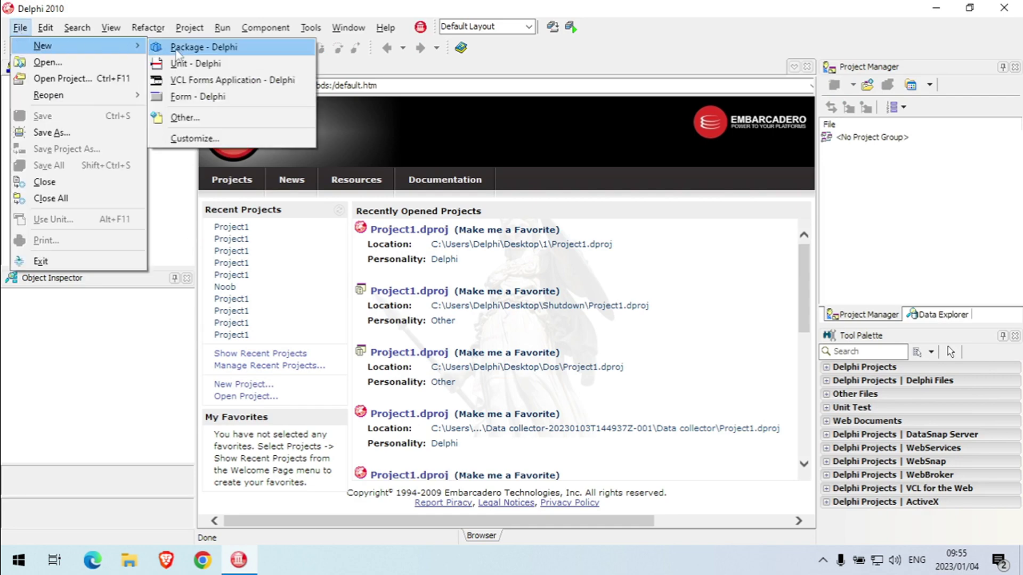
pyautogui.click(233, 85)
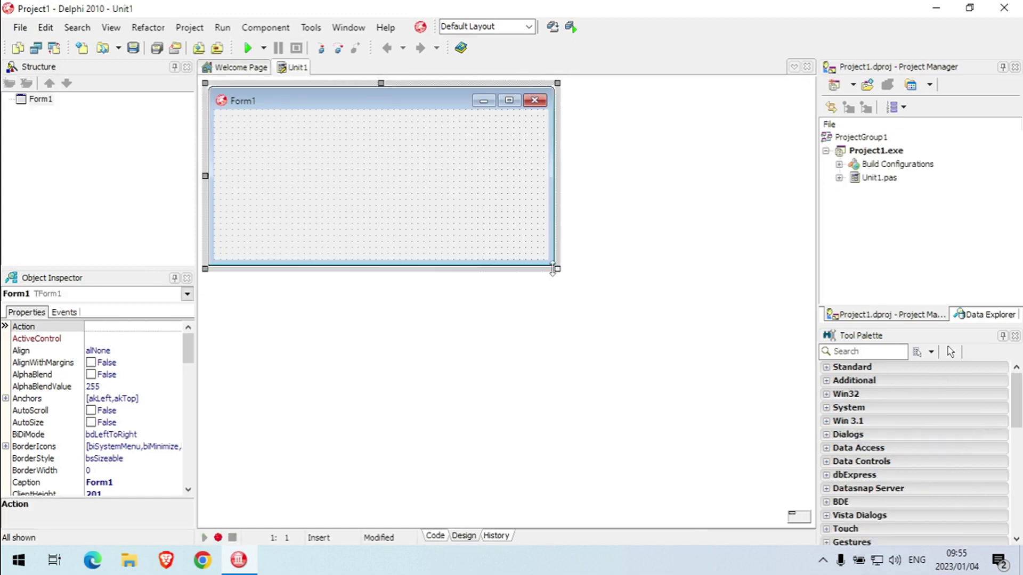
# - Enlarge Form1 and drop an enlarged TButton at its top-left
pyautogui.moveTo(559, 284); pyautogui.dragTo(541, 327)
pyautogui.click(863, 352)
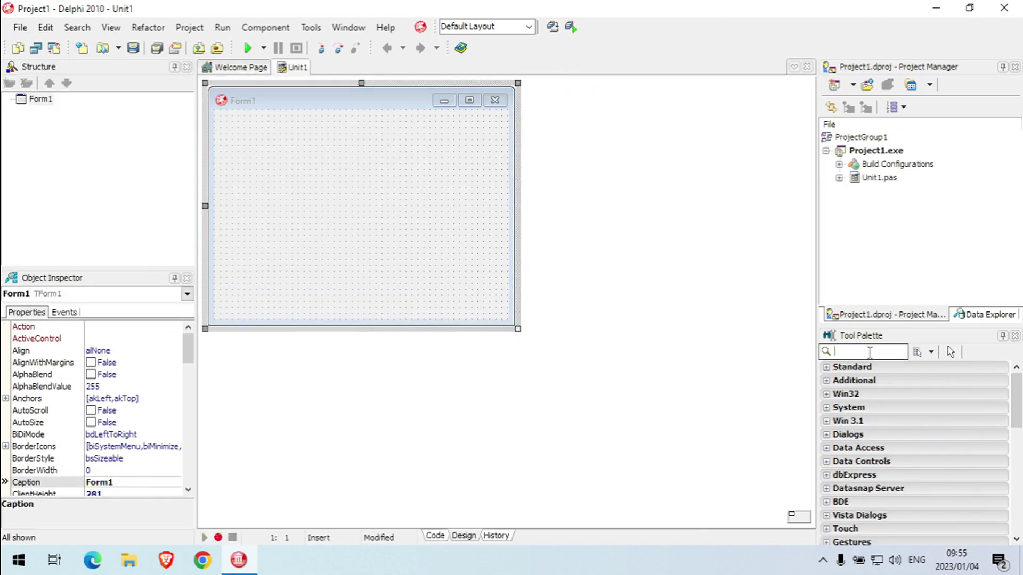
pyautogui.write('but')
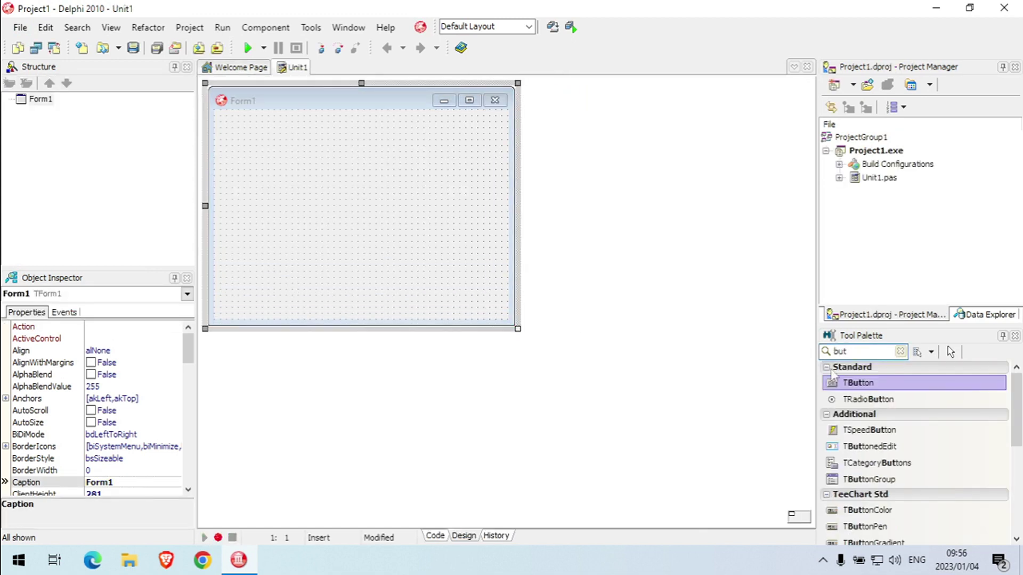
pyautogui.click(232, 132)
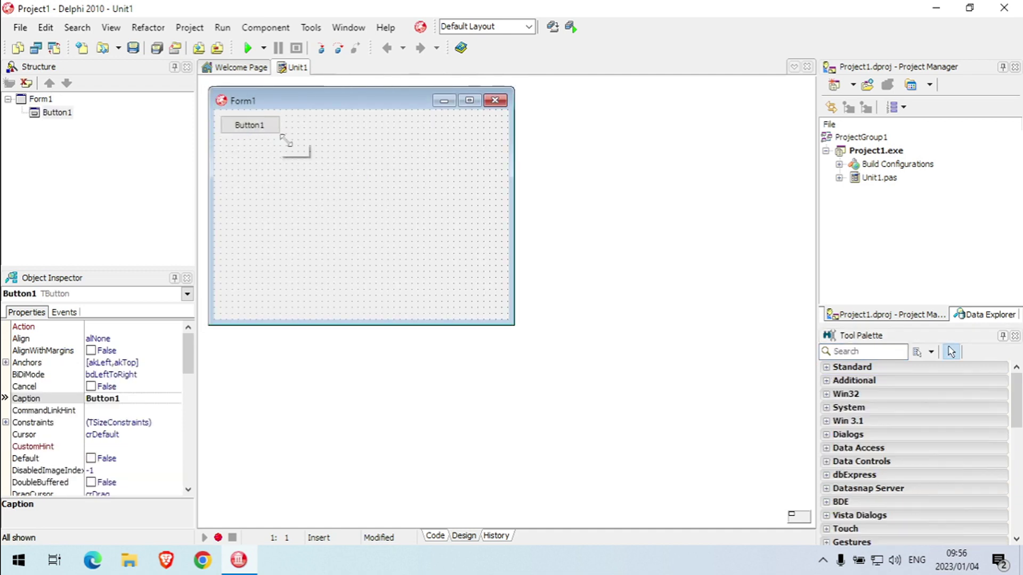
pyautogui.moveTo(276, 134); pyautogui.dragTo(299, 149)
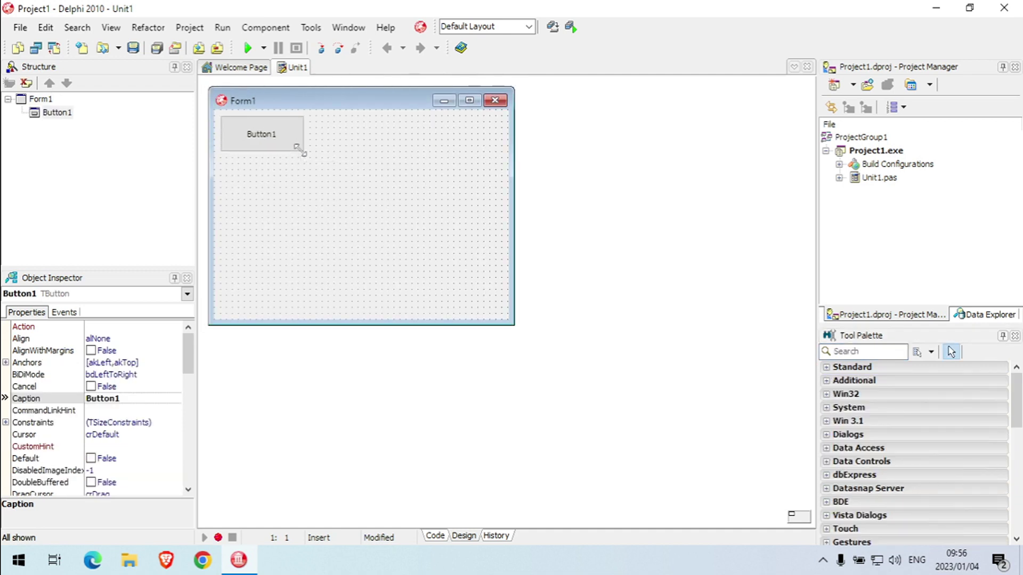
# - Copy-paste a second button, stack both at top-left, and edit the top caption
pyautogui.hotkey('ctrl', 'c')
pyautogui.hotkey('ctrl', 'v')
pyautogui.moveTo(279, 144); pyautogui.dragTo(369, 172)
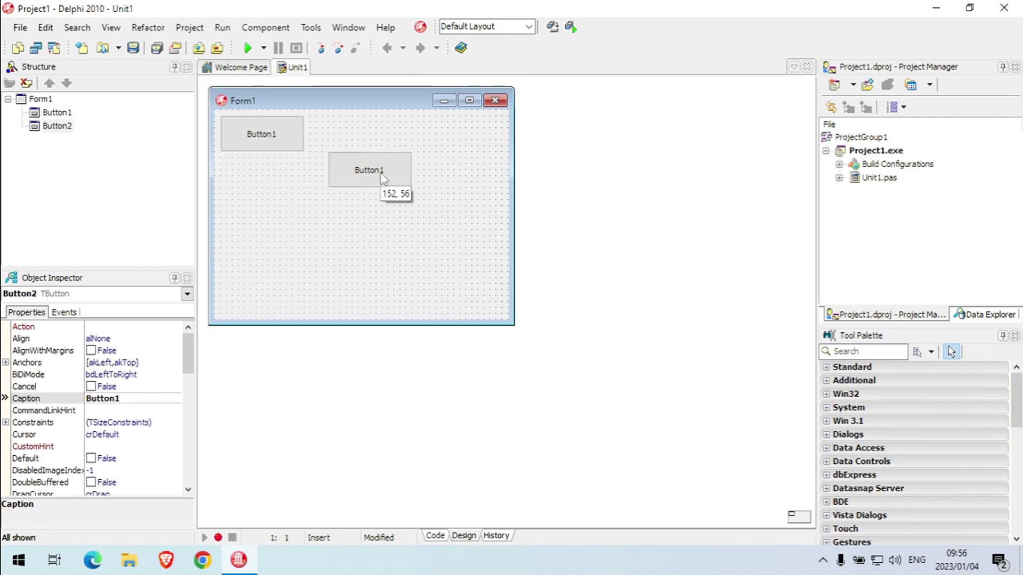
pyautogui.moveTo(264, 137); pyautogui.dragTo(315, 222)
pyautogui.click(368, 175)
pyautogui.moveTo(368, 177); pyautogui.dragTo(265, 144)
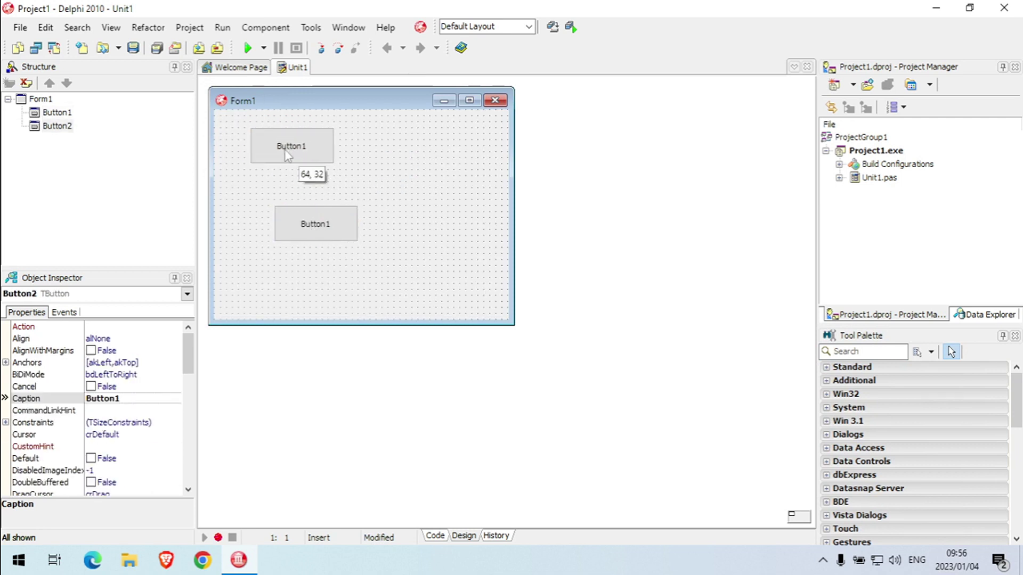
pyautogui.moveTo(292, 220); pyautogui.dragTo(240, 172)
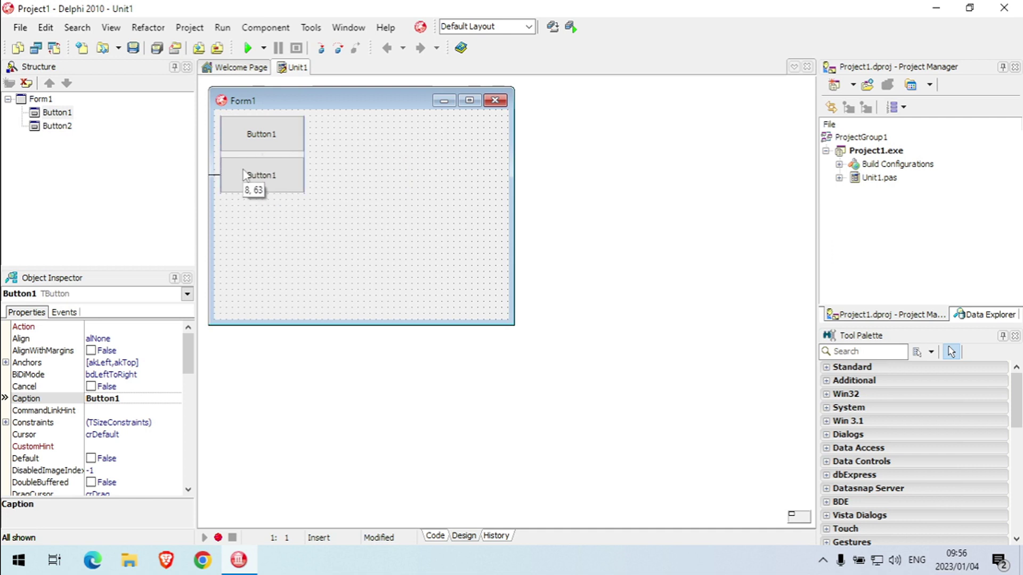
pyautogui.click(261, 134)
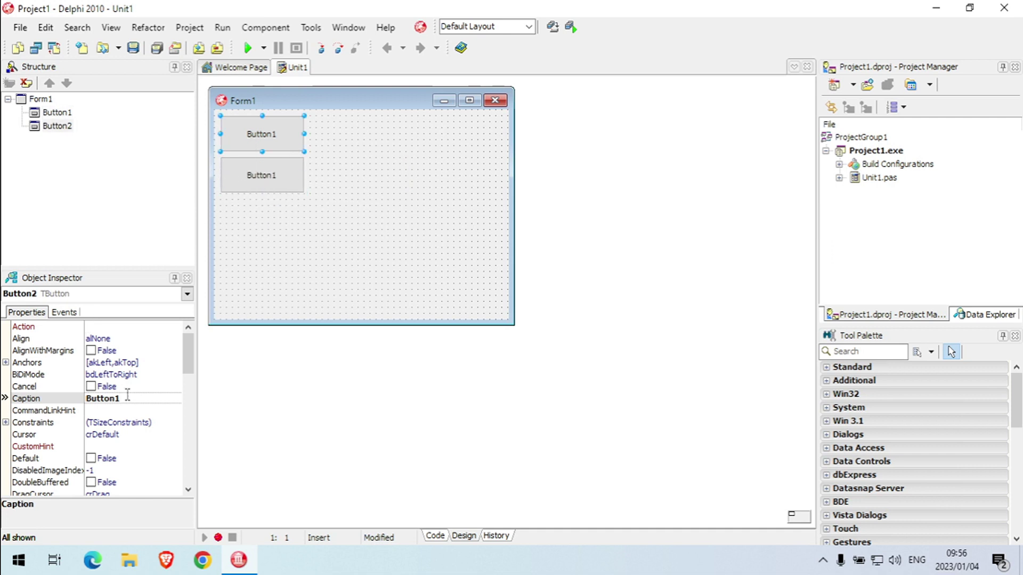
pyautogui.doubleClick(104, 398)
pyautogui.write('Sh')
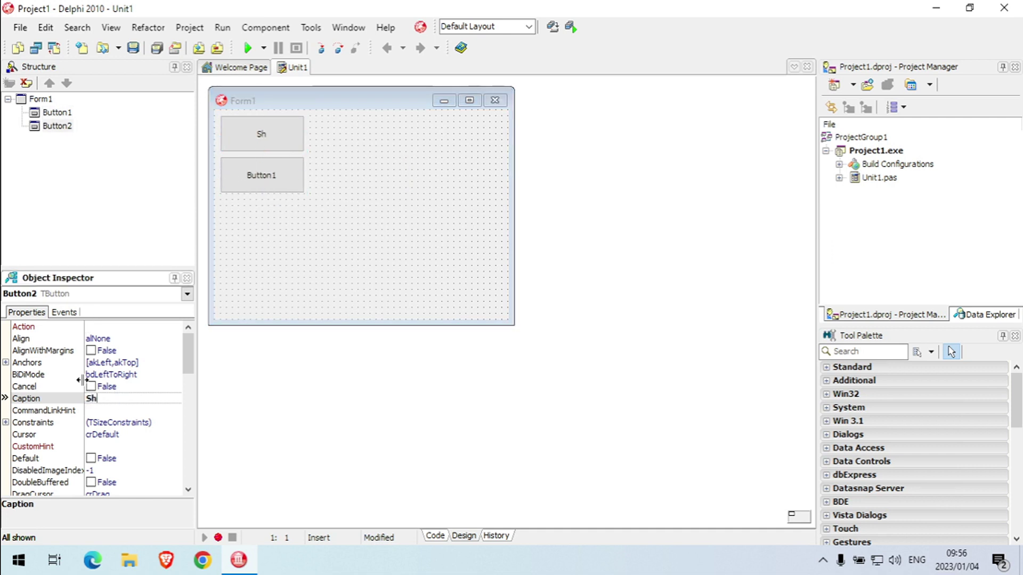
pyautogui.write('utdoen')
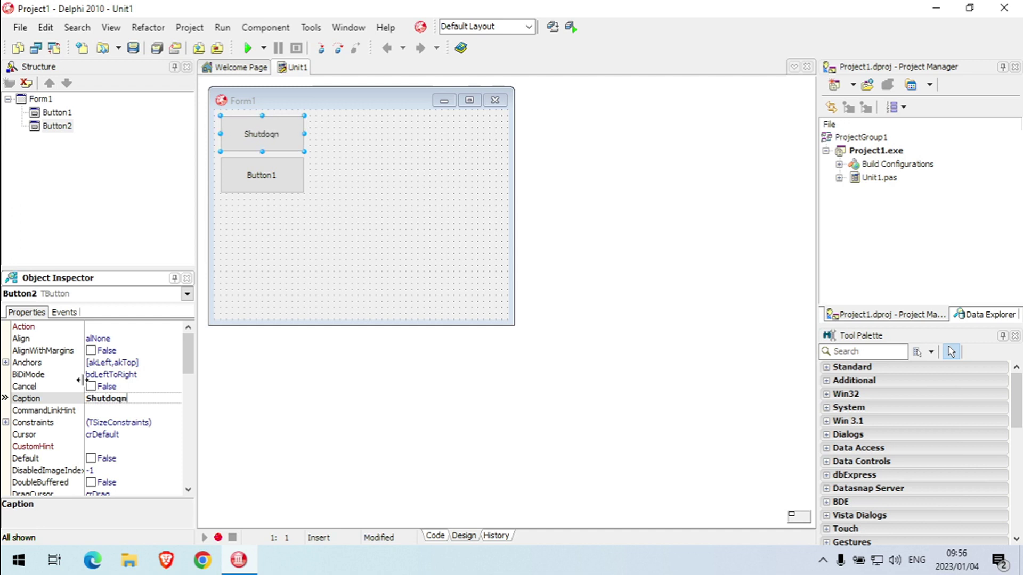
# - Caption the top button Shutdown and the bottom button Restart
pyautogui.press('BackSpace')
pyautogui.press('BackSpace')
pyautogui.write('wn')
pyautogui.click(278, 176)
pyautogui.click(128, 398)
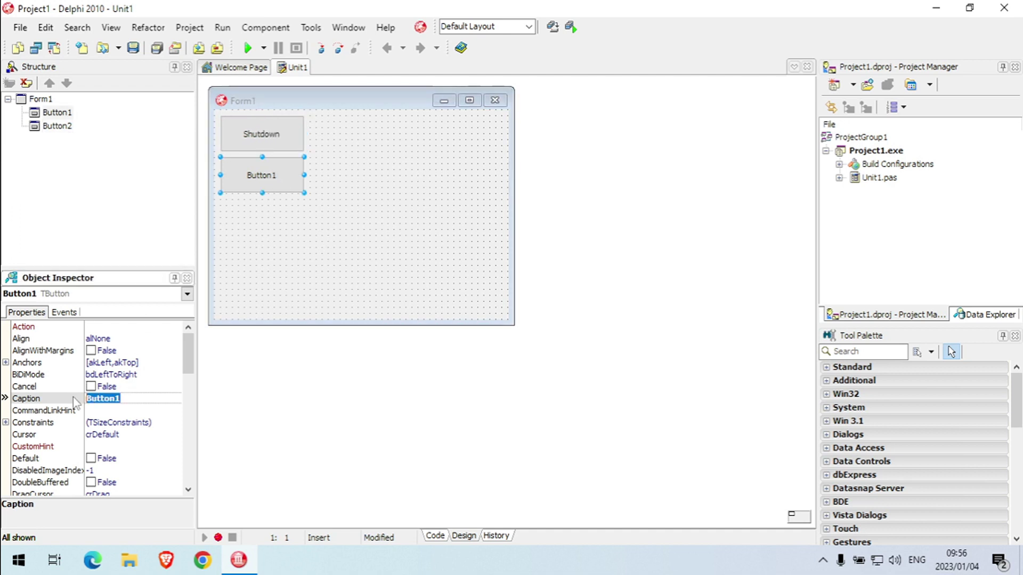
pyautogui.write('Restart')
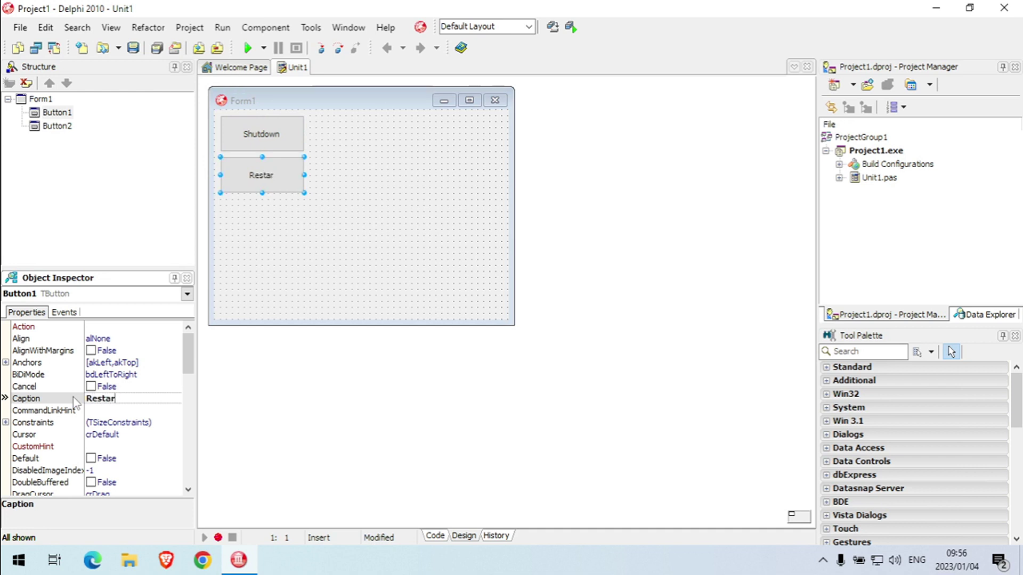
# - Shrink Form1 around the two buttons and select the Shutdown button's events
pyautogui.moveTo(514, 323); pyautogui.dragTo(335, 221)
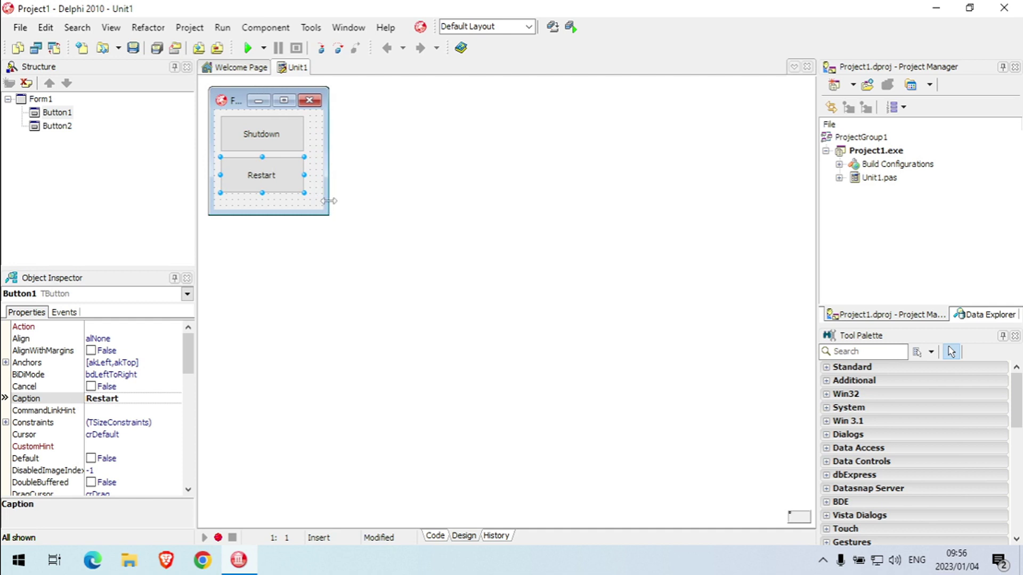
pyautogui.moveTo(330, 201); pyautogui.dragTo(326, 200)
pyautogui.click(248, 128)
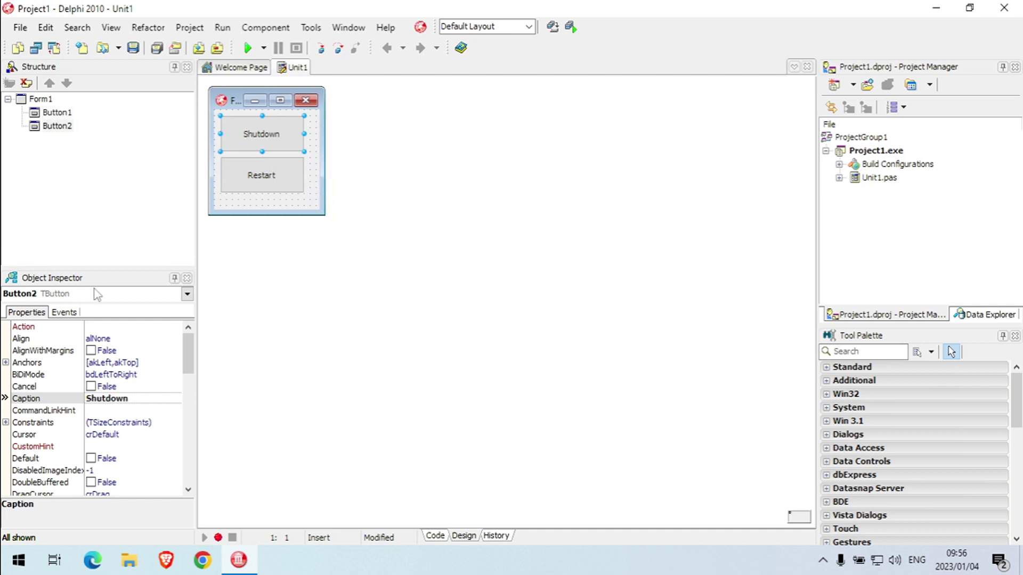
pyautogui.click(64, 313)
# - Generate the Shutdown button's OnClick handler and type shellexecute in it
pyautogui.doubleClick(128, 374)
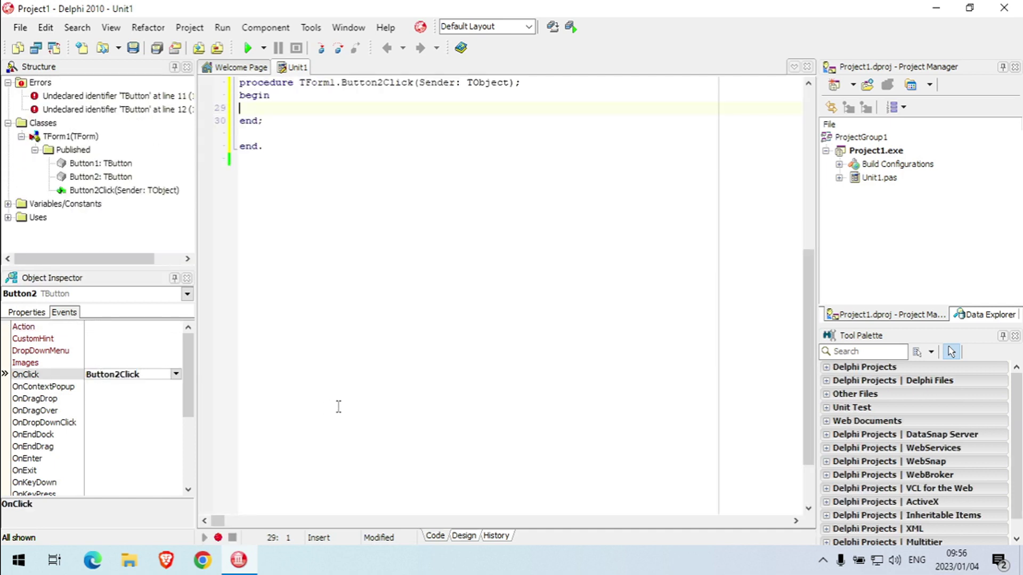
pyautogui.write('shell')
pyautogui.write('execute')
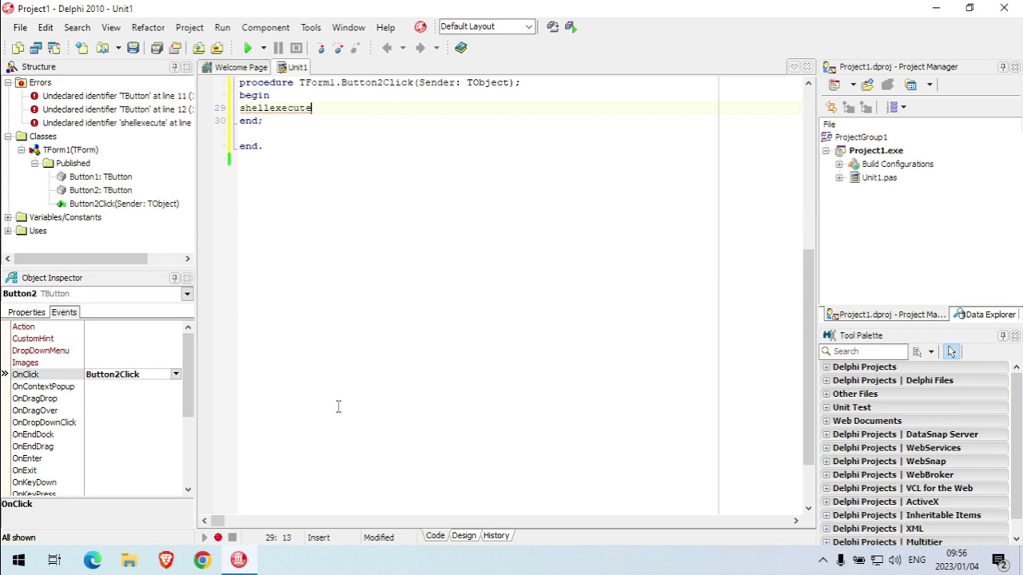
pyautogui.write('(')
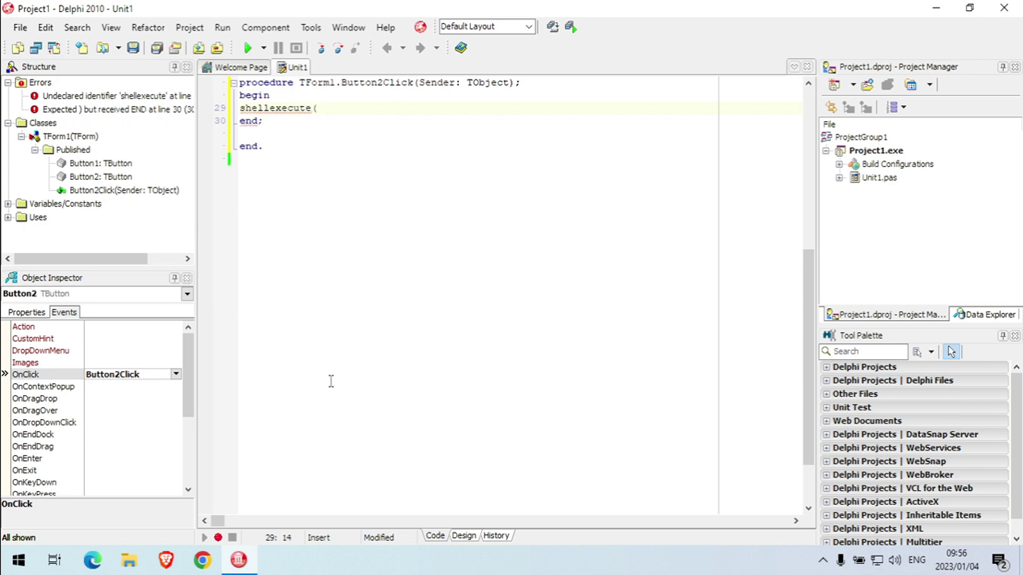
pyautogui.scroll(6, 488, 280)
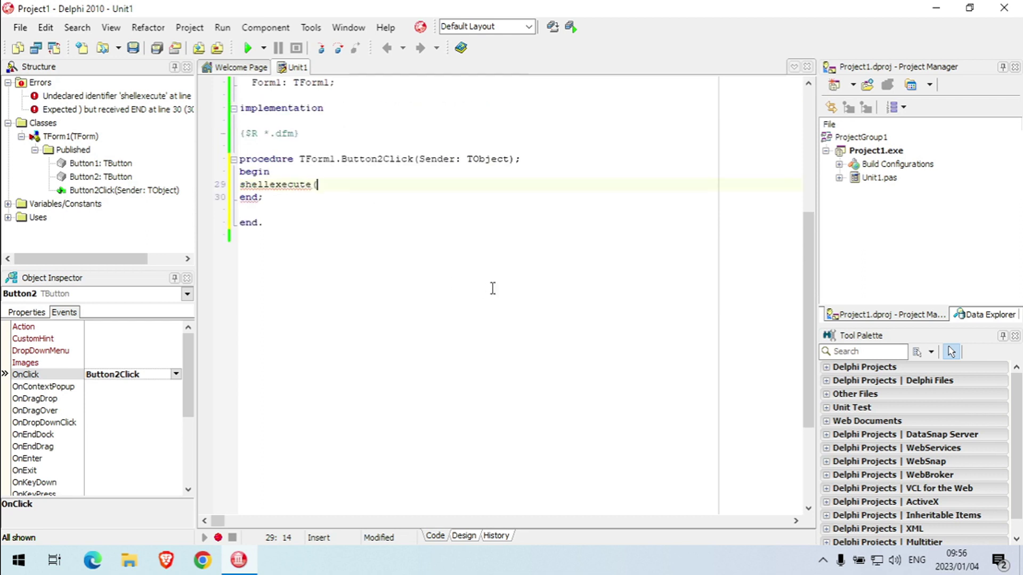
pyautogui.scroll(5, 424, 216)
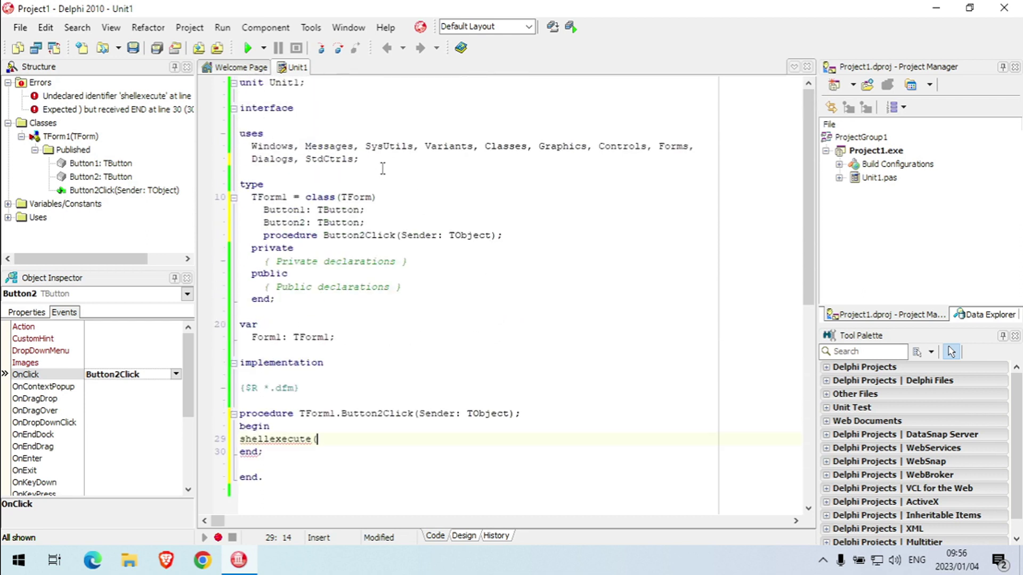
# - Append ShellAPI after StdCtrls in the uses clause, correcting its spelling
pyautogui.click(356, 158)
pyautogui.write(',')
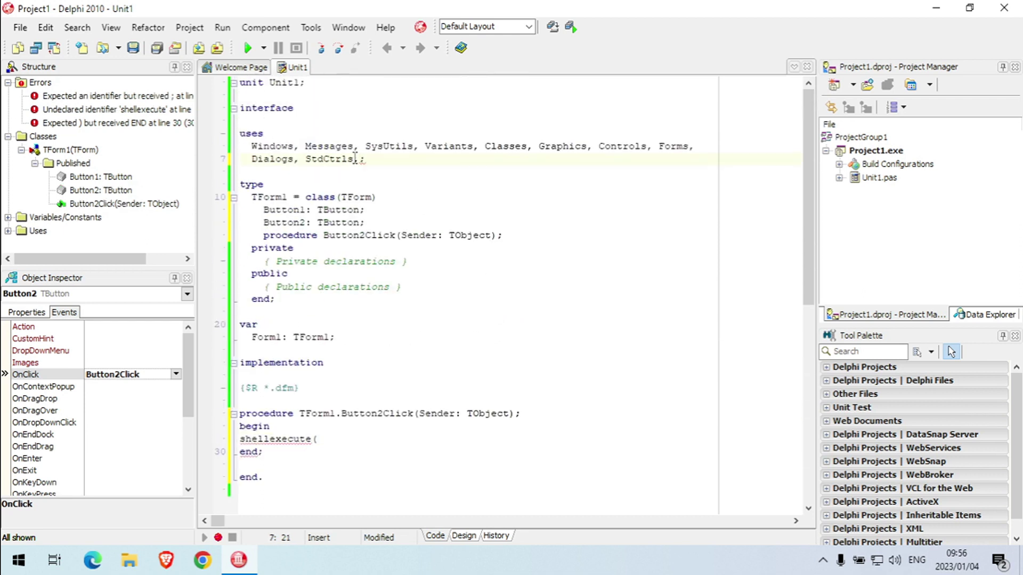
pyautogui.write('shel')
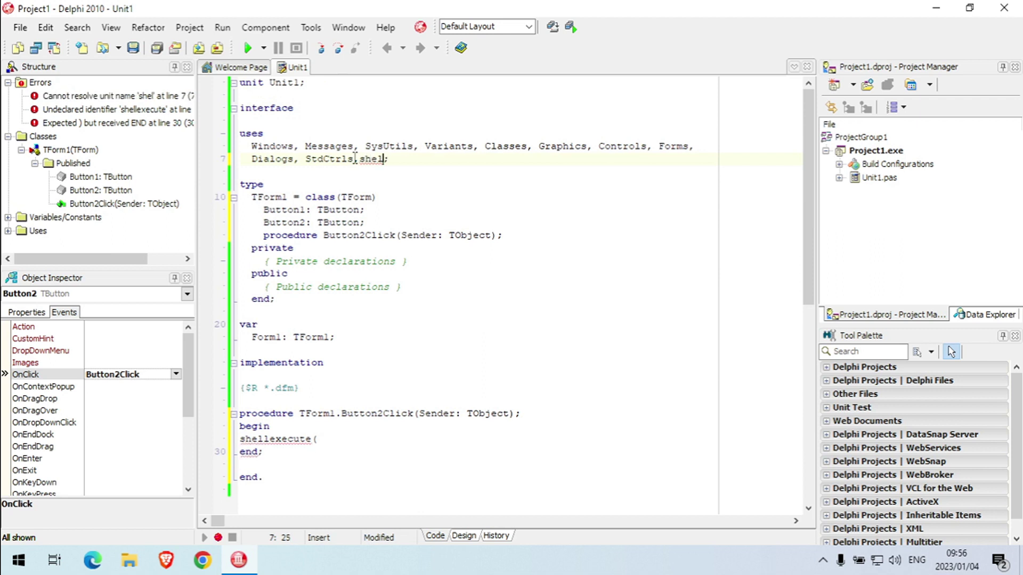
pyautogui.write('API')
pyautogui.click(385, 158)
pyautogui.write('l')
pyautogui.press('End')
pyautogui.scroll(-4, 442, 206)
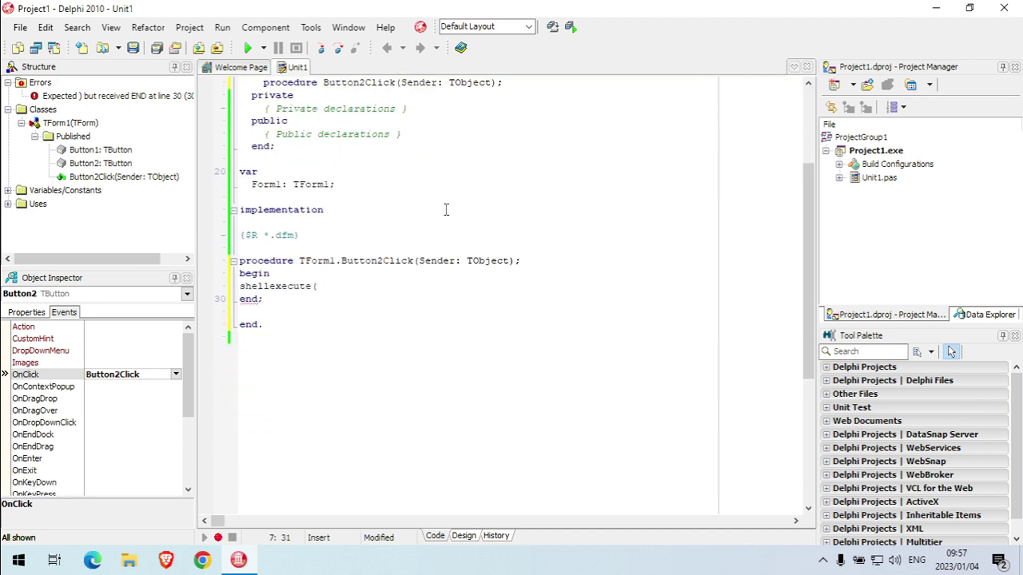
# - Type handle, 'open', PChar('cmd.exe') into shellexecute and begin the next PChar argument
pyautogui.click(318, 285)
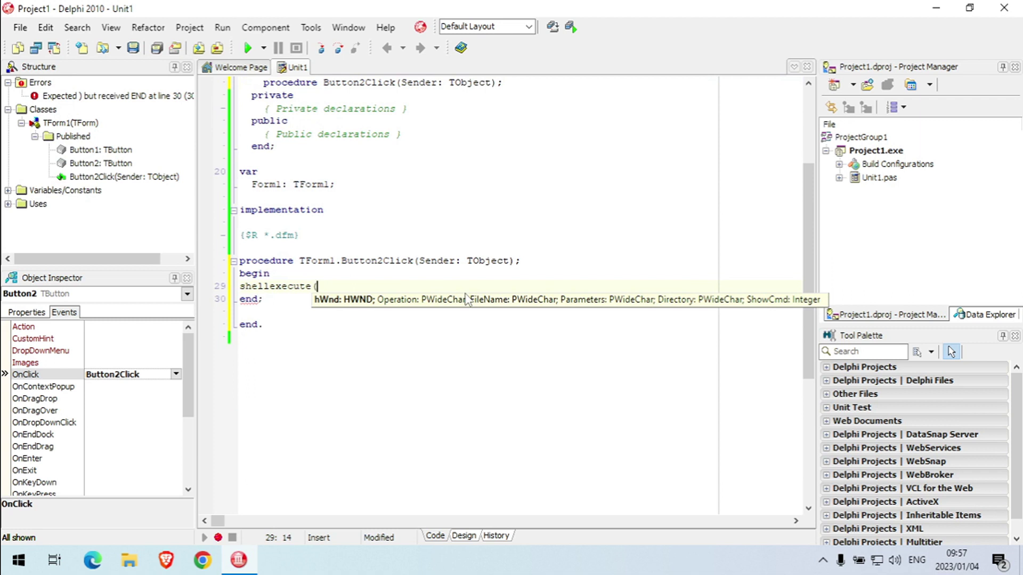
pyautogui.write('handle')
pyautogui.write(',')
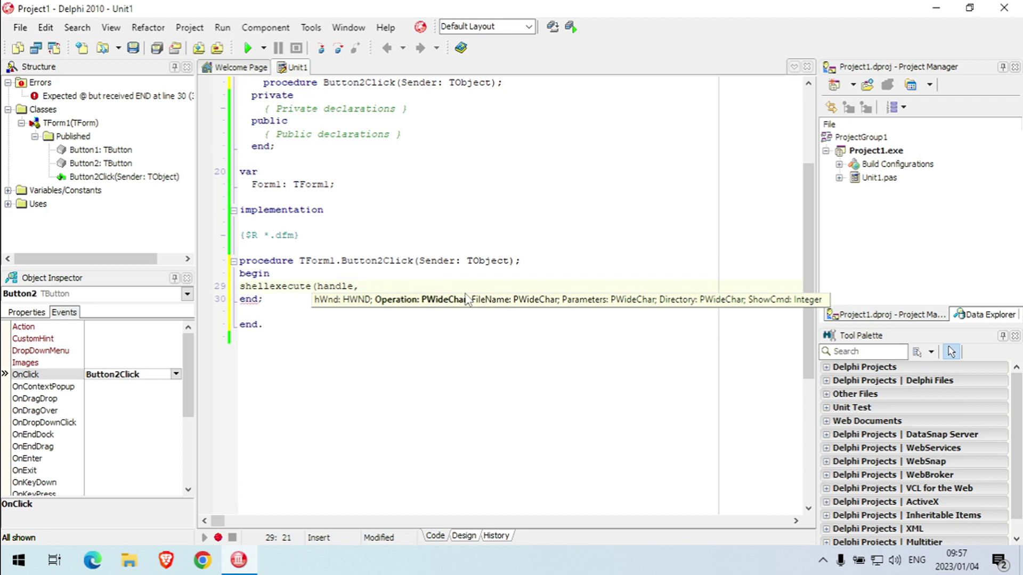
pyautogui.write(",''")
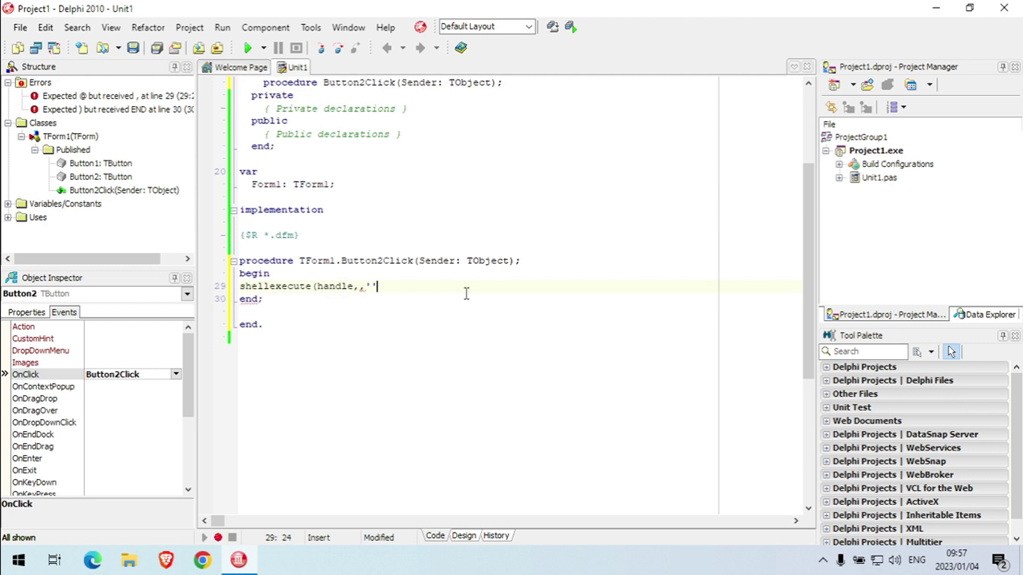
pyautogui.hotkey('shift', 'Left')
pyautogui.hotkey('shift', 'Left')
pyautogui.hotkey('shift', 'Left')
pyautogui.press('Right')
pyautogui.write('open')
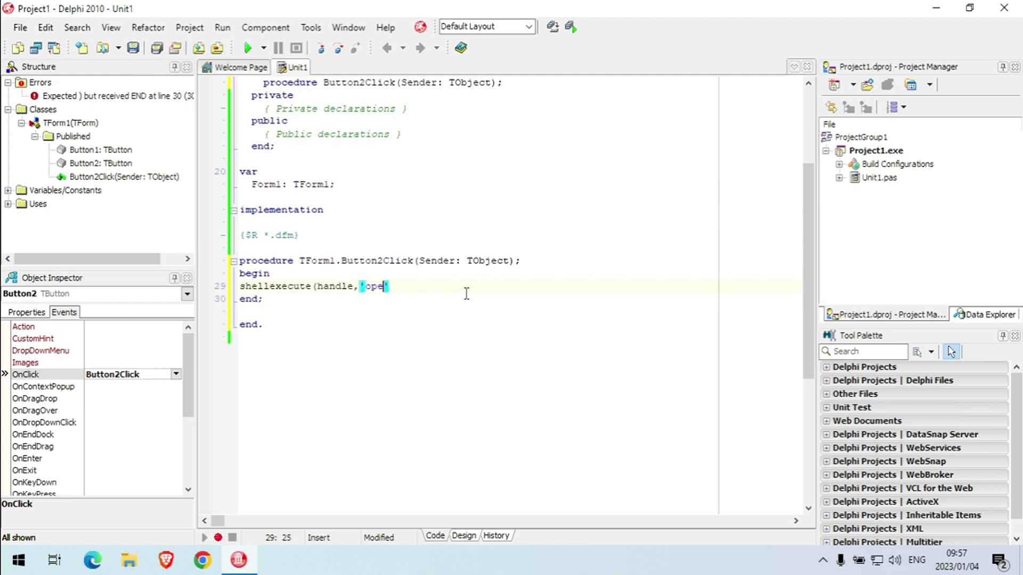
pyautogui.press('Right')
pyautogui.write(',')
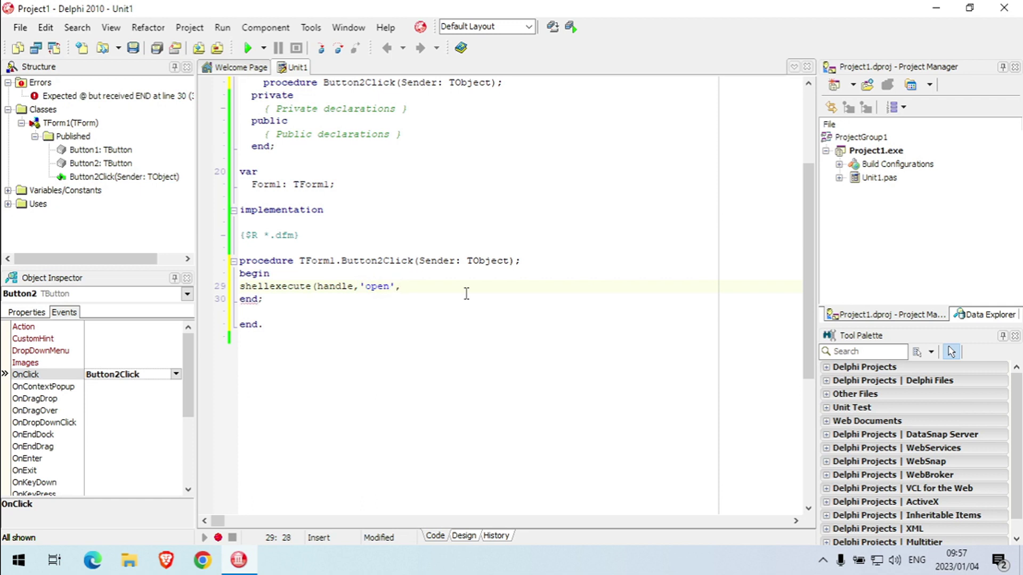
pyautogui.write('P')
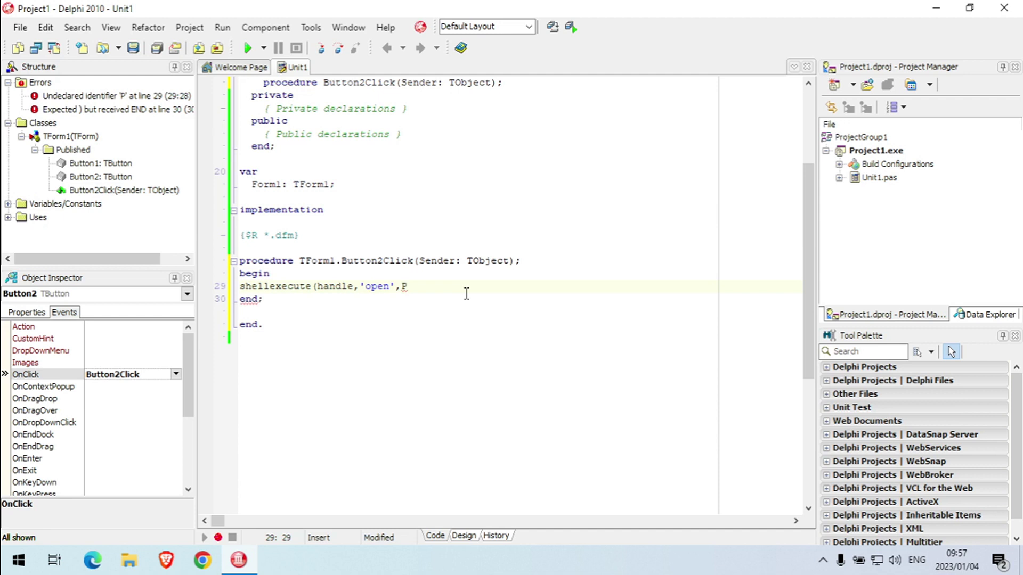
pyautogui.write('Char')
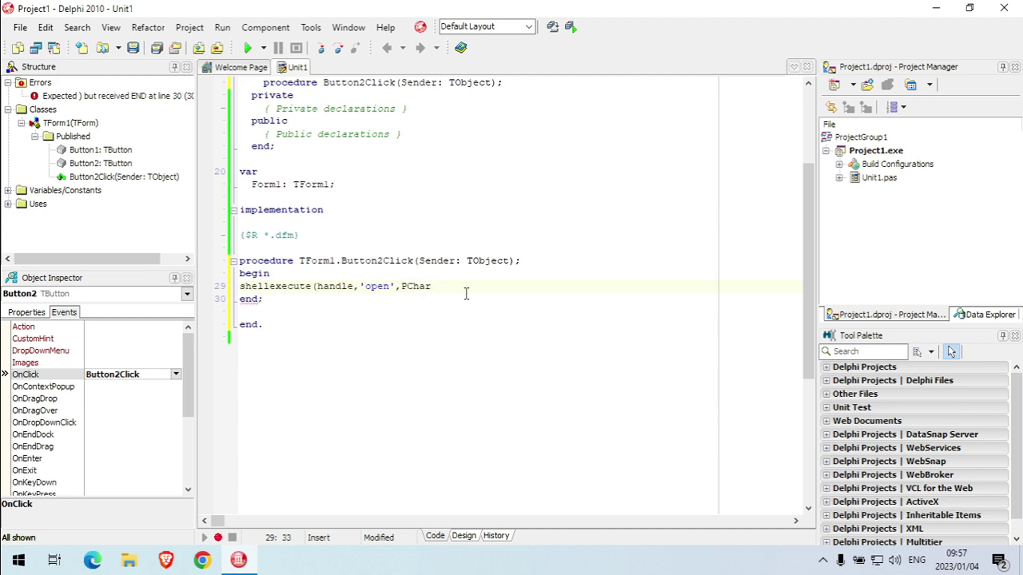
pyautogui.write("('")
pyautogui.write("cmd'")
pyautogui.write('.exe')
pyautogui.press('End')
pyautogui.write(',')
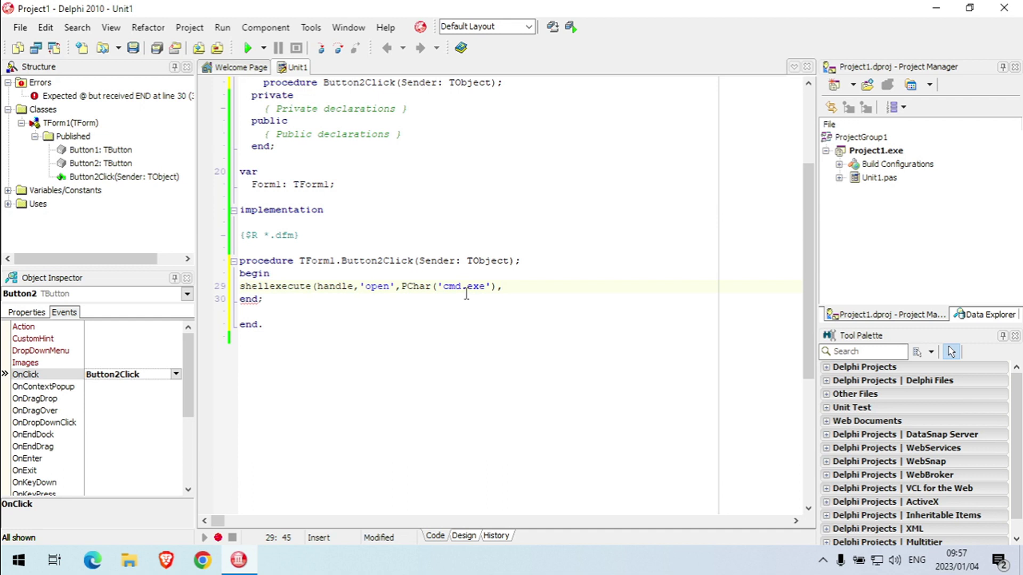
pyautogui.write('PChar')
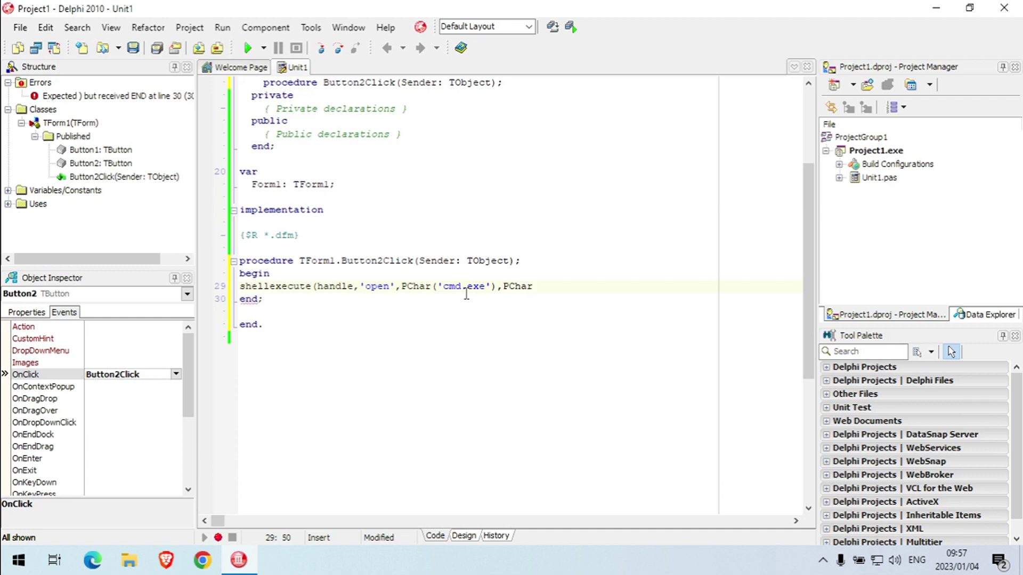
pyautogui.write('()')
# - Complete shellexecute with PChar('c/ shutdown /s'), nil and SW_SHOW
pyautogui.press('Left')
pyautogui.write("'),PChar('")
pyautogui.write('c/ ')
pyautogui.write('shut')
pyautogui.write('down')
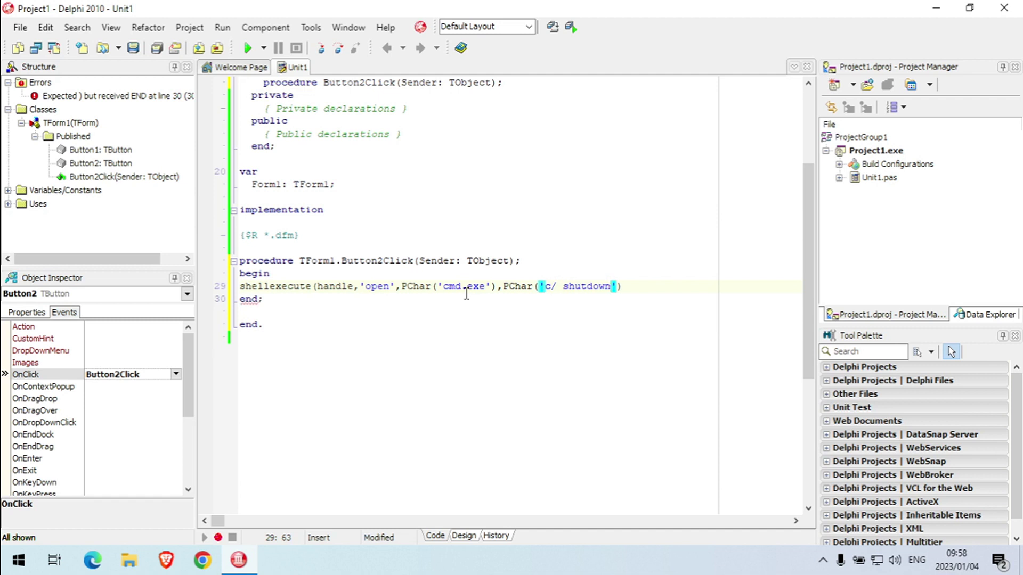
pyautogui.write(' /s')
pyautogui.press('Right')
pyautogui.write(',')
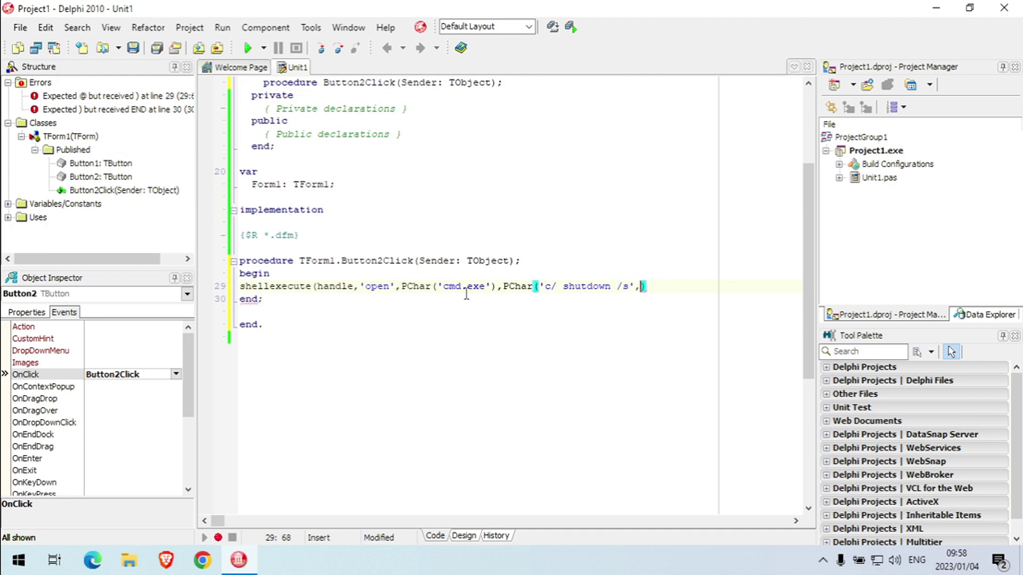
pyautogui.write('nil')
pyautogui.write(',sw')
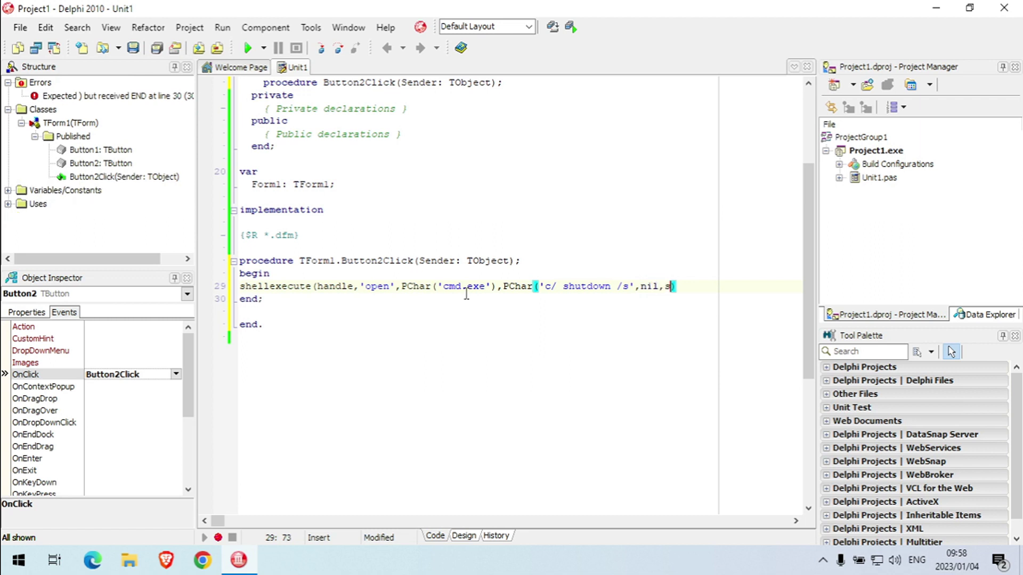
pyautogui.press('BackSpace')
pyautogui.press('BackSpace')
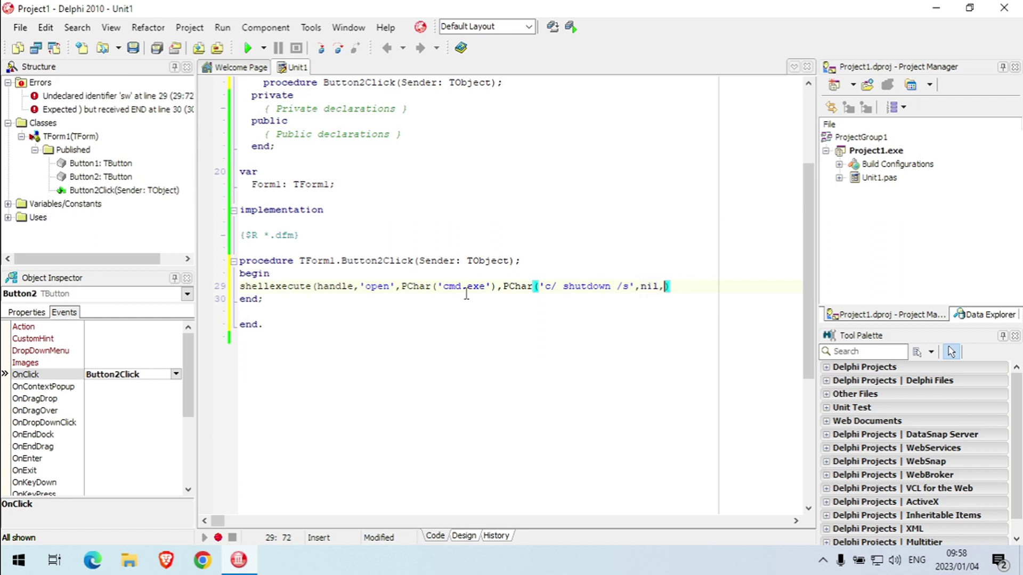
pyautogui.write('SW_WORD')
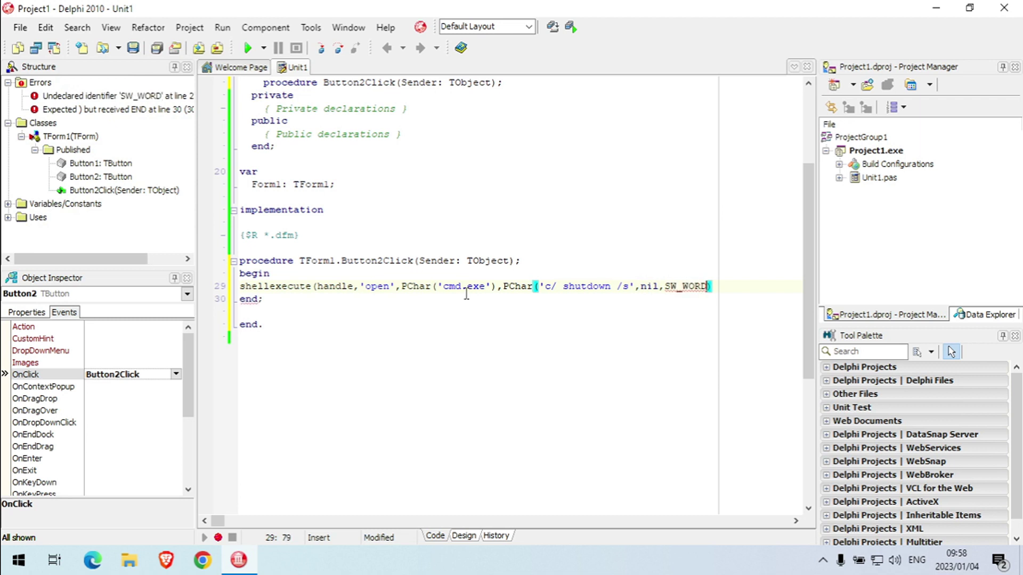
pyautogui.press('BackSpace')
pyautogui.press('BackSpace')
pyautogui.press('BackSpace')
pyautogui.write('SHOW')
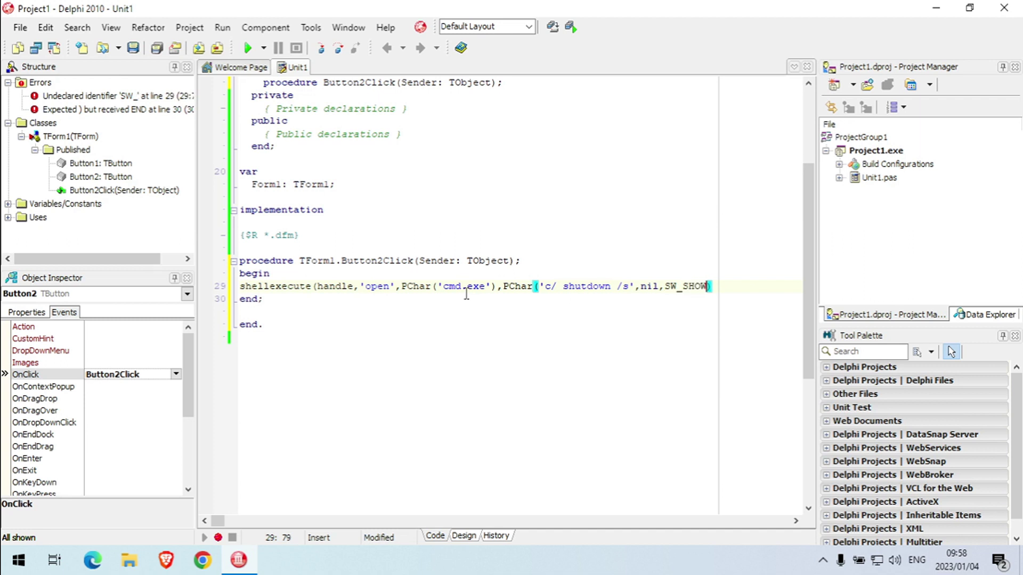
pyautogui.click(713, 286)
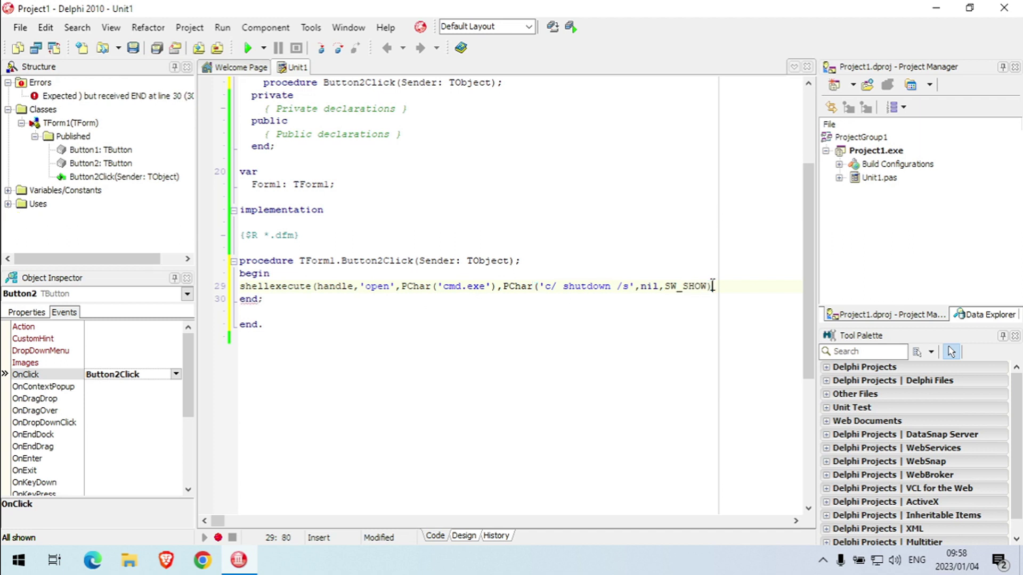
pyautogui.write(';')
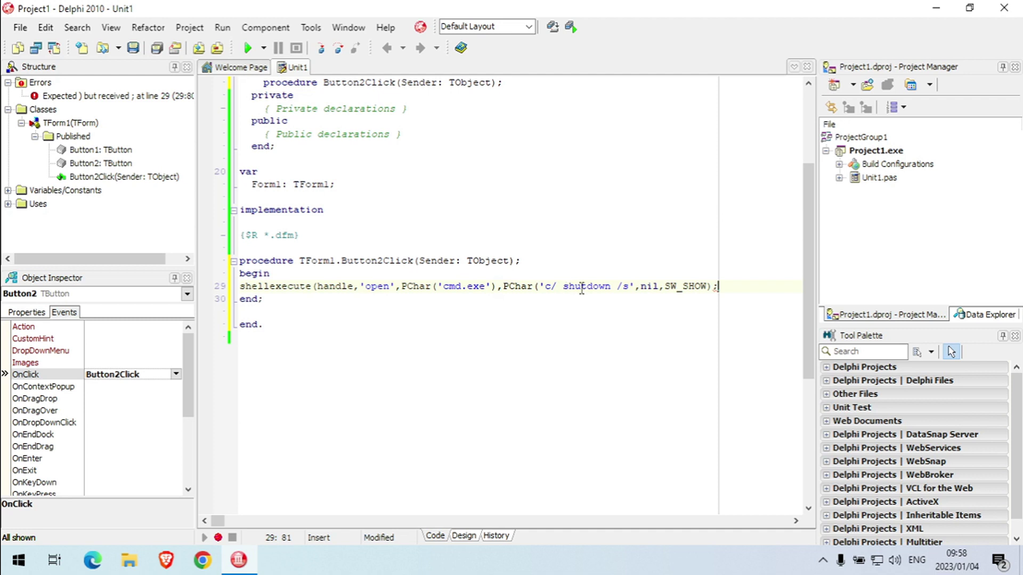
# - Insert the missing ')' after the '/s' string so the errors clear
pyautogui.moveTo(628, 287); pyautogui.dragTo(617, 286)
pyautogui.click(642, 322)
pyautogui.click(636, 286)
pyautogui.write(')')
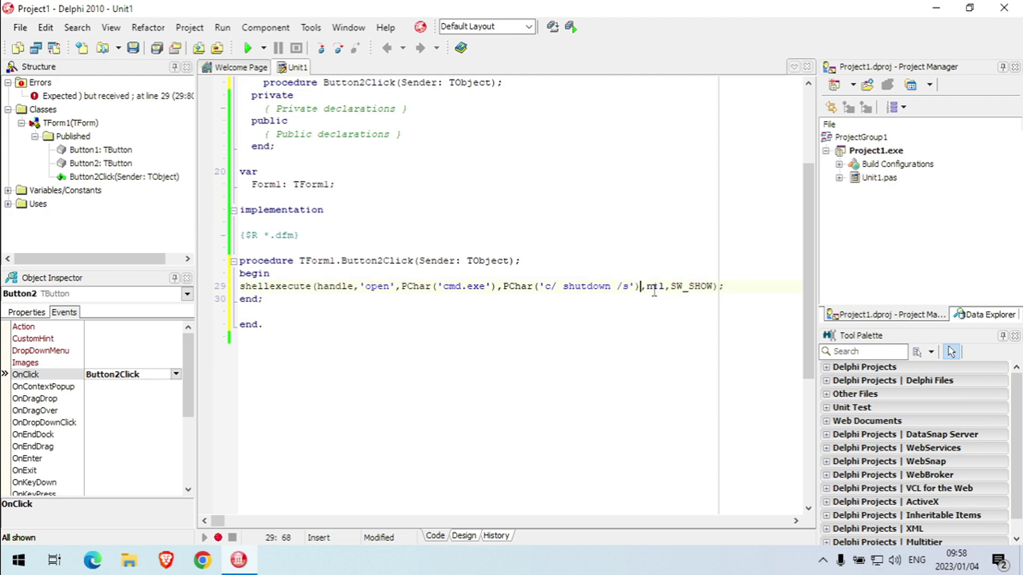
pyautogui.doubleClick(625, 287)
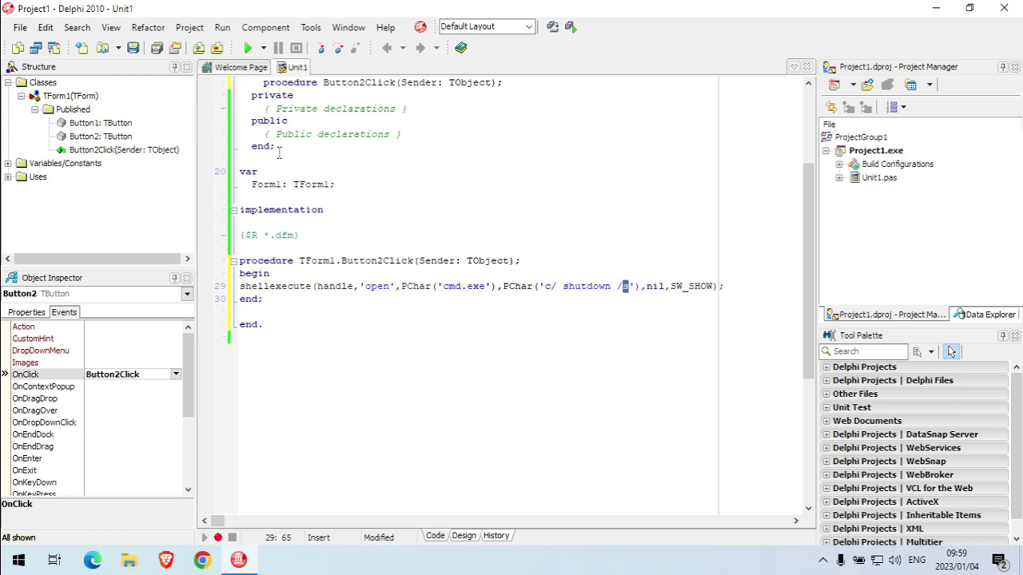
pyautogui.click(157, 48)
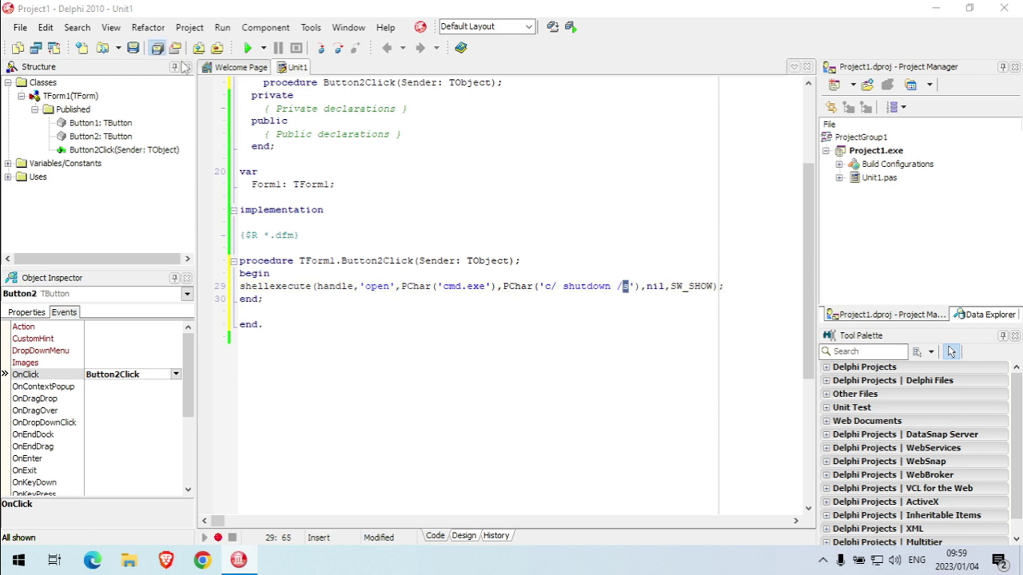
pyautogui.scroll(3, 120, 152)
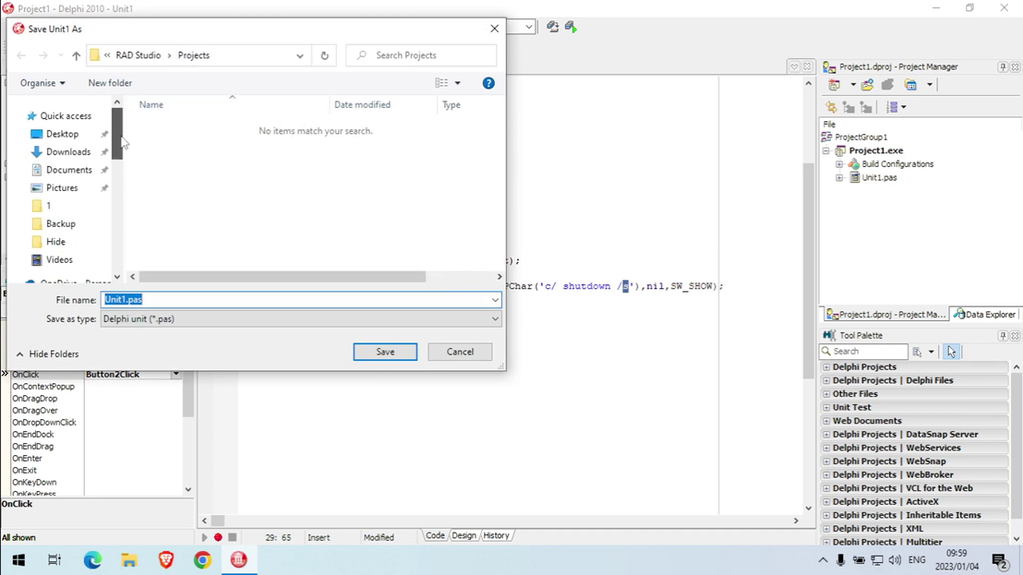
# - Save Unit1 and the project into Desktop\Shutdown, then run the app
pyautogui.click(62, 133)
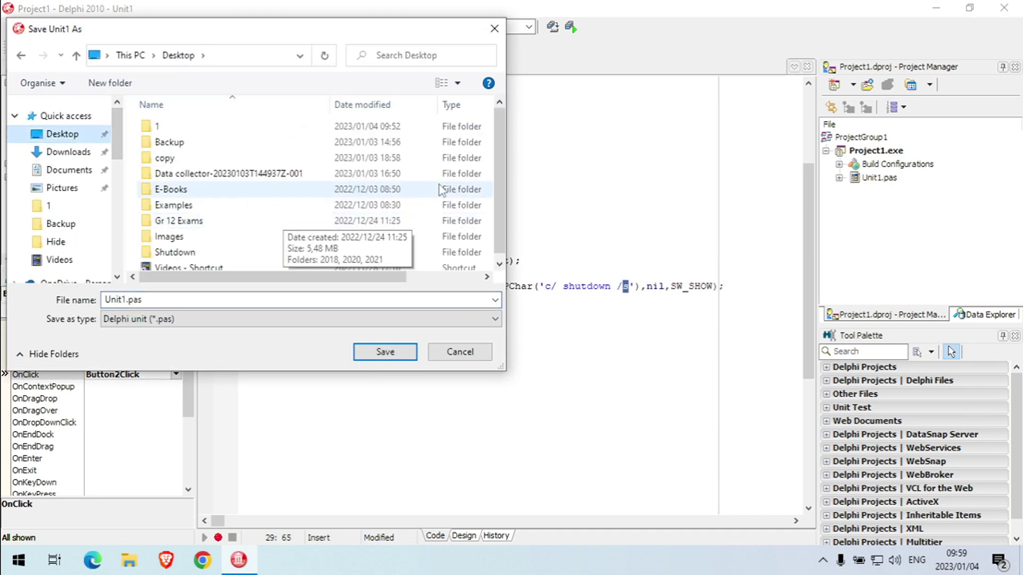
pyautogui.doubleClick(175, 252)
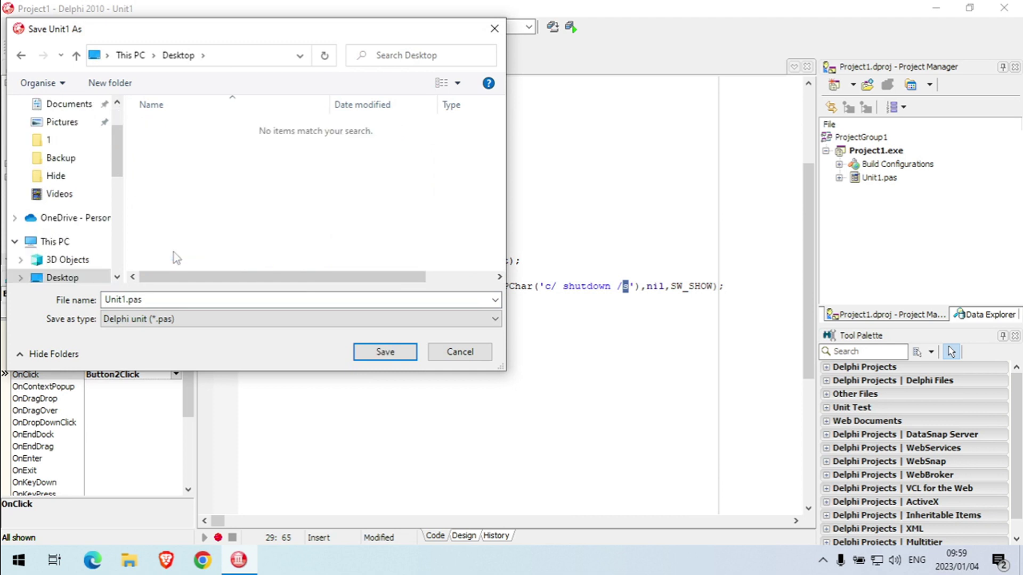
pyautogui.click(385, 351)
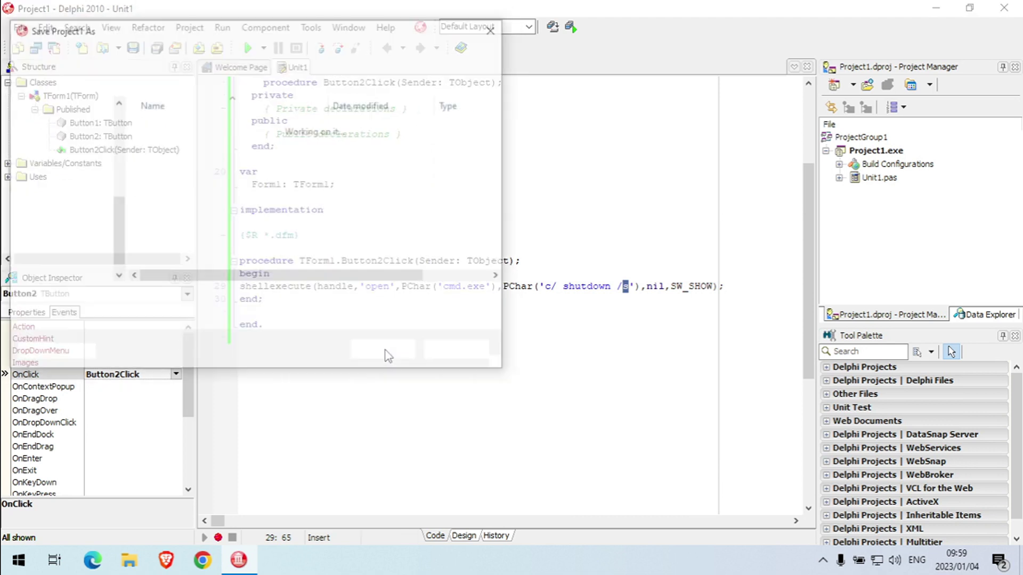
pyautogui.click(384, 352)
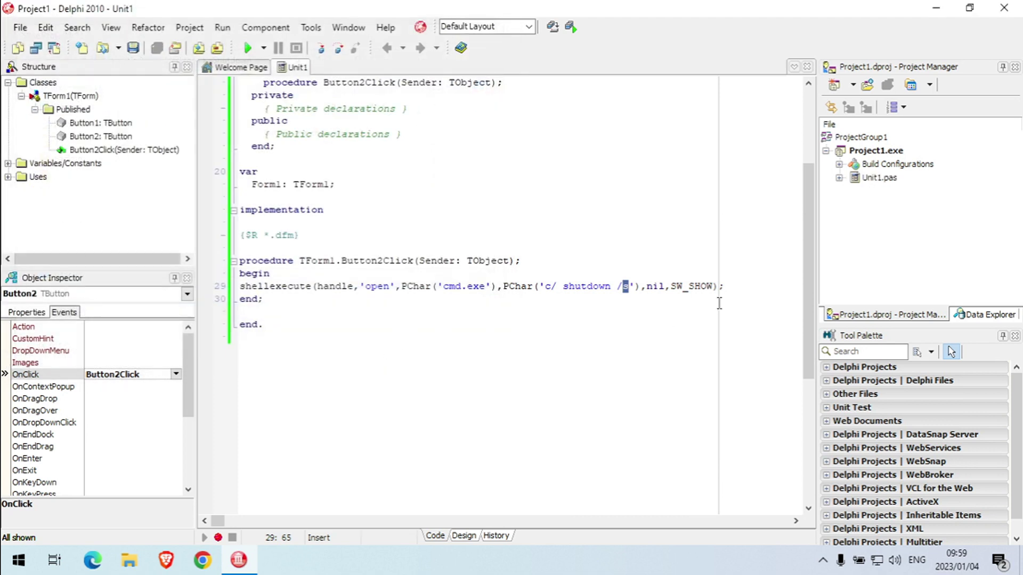
pyautogui.click(719, 288)
pyautogui.click(247, 48)
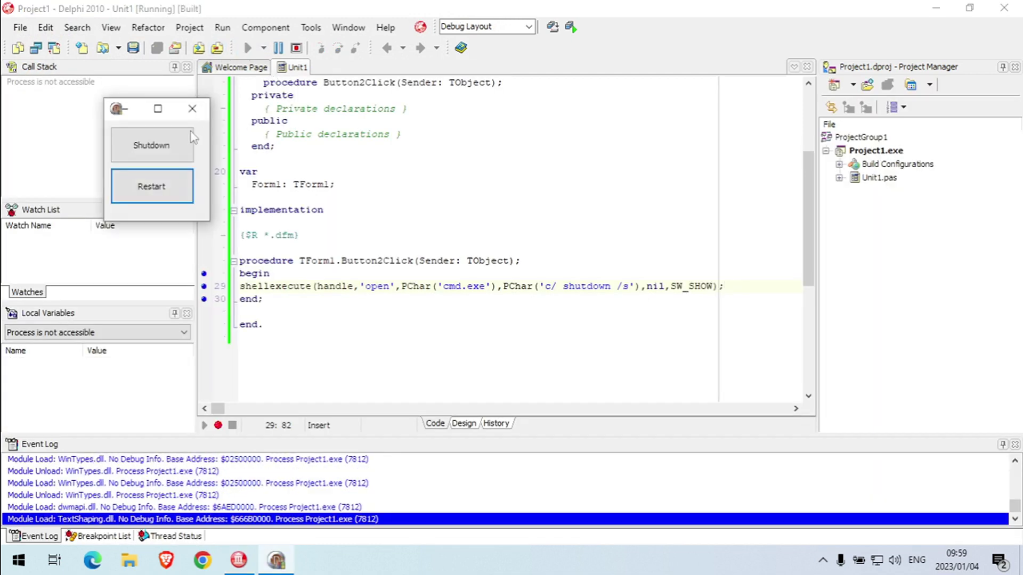
# - Close the running Form1 test app and return to the Shutdown/Restart form design
pyautogui.click(192, 107)
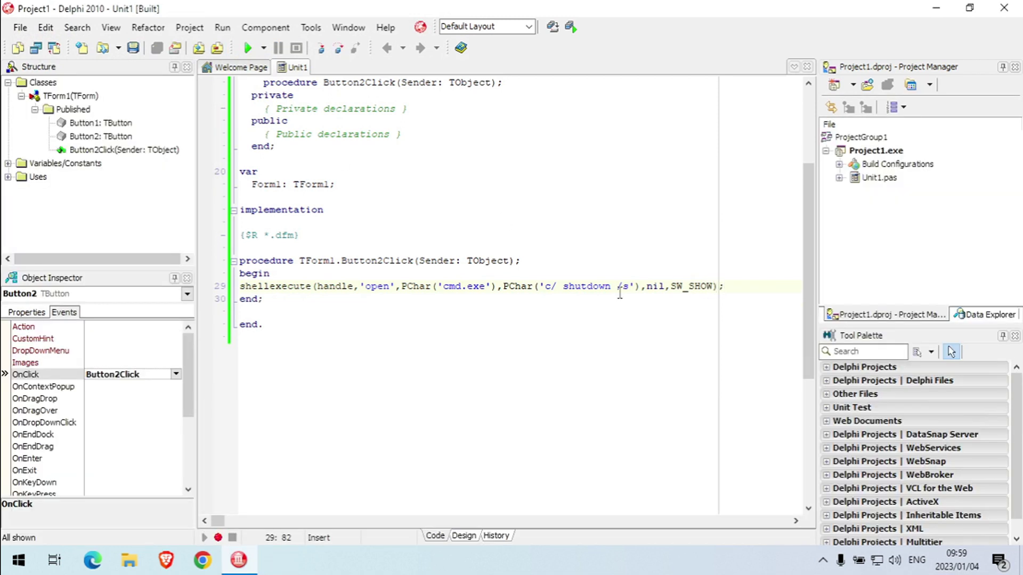
pyautogui.press('F12')
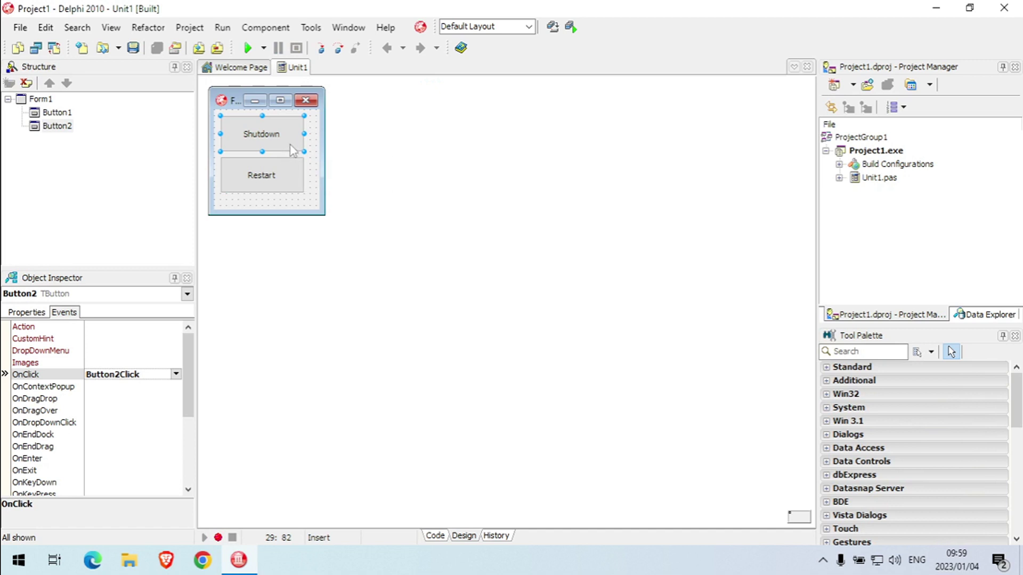
# - Reorder the form's buttons so Restart is on top and Shutdown sits beneath it
pyautogui.moveTo(286, 177)
pyautogui.mouseDown()
pyautogui.moveTo(223, 140)
pyautogui.moveTo(222, 185)
pyautogui.mouseUp()
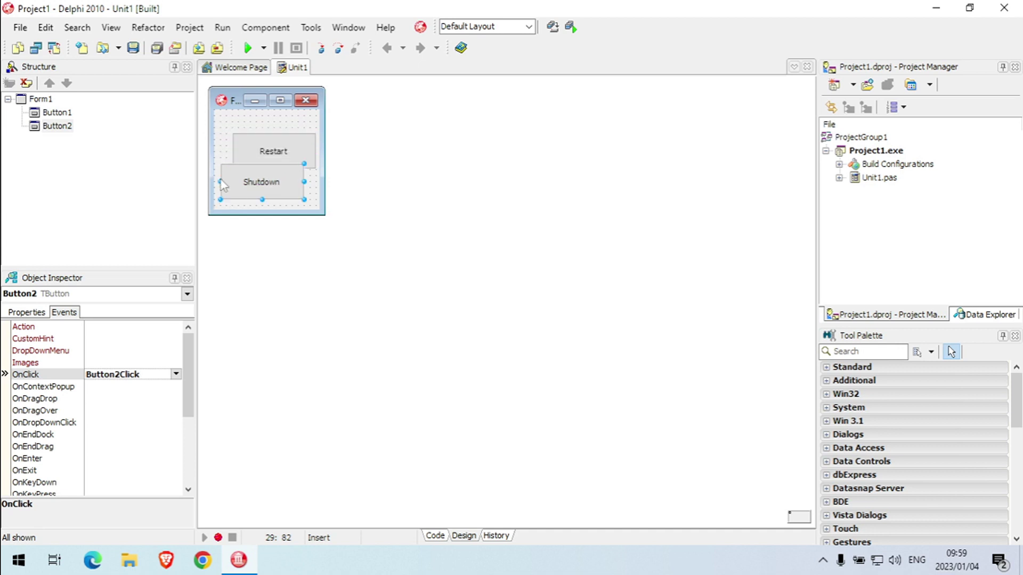
pyautogui.moveTo(264, 140); pyautogui.dragTo(261, 140)
pyautogui.click(263, 182)
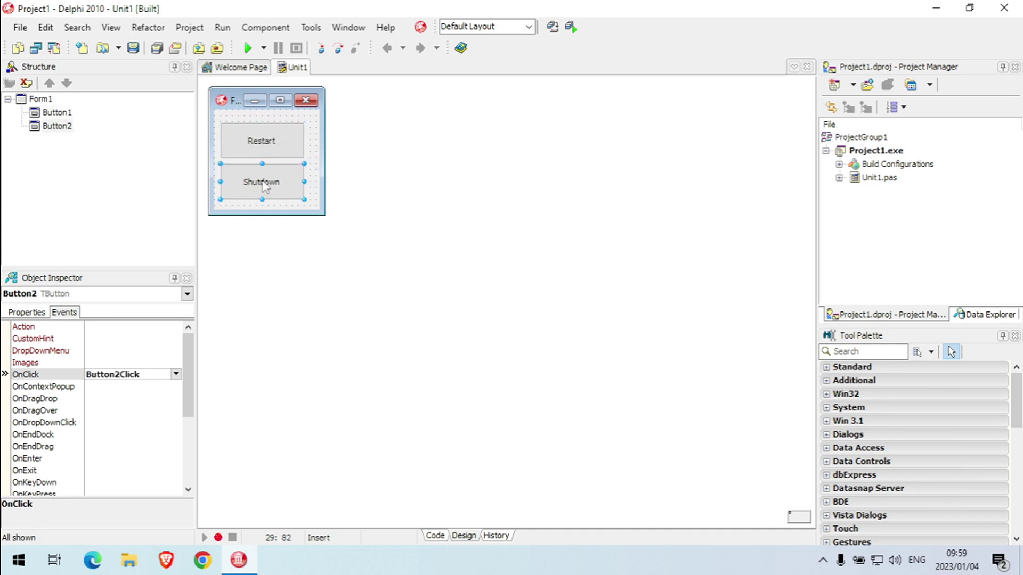
# - Create the Restart button's Button1Click handler after viewing the Shutdown handler
pyautogui.doubleClick(264, 185)
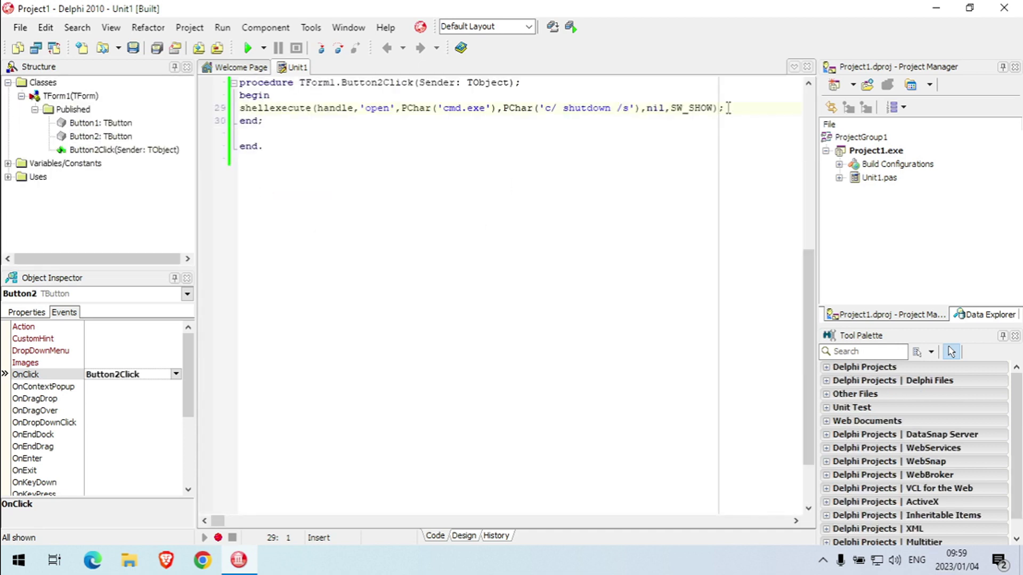
pyautogui.scroll(2, 659, 120)
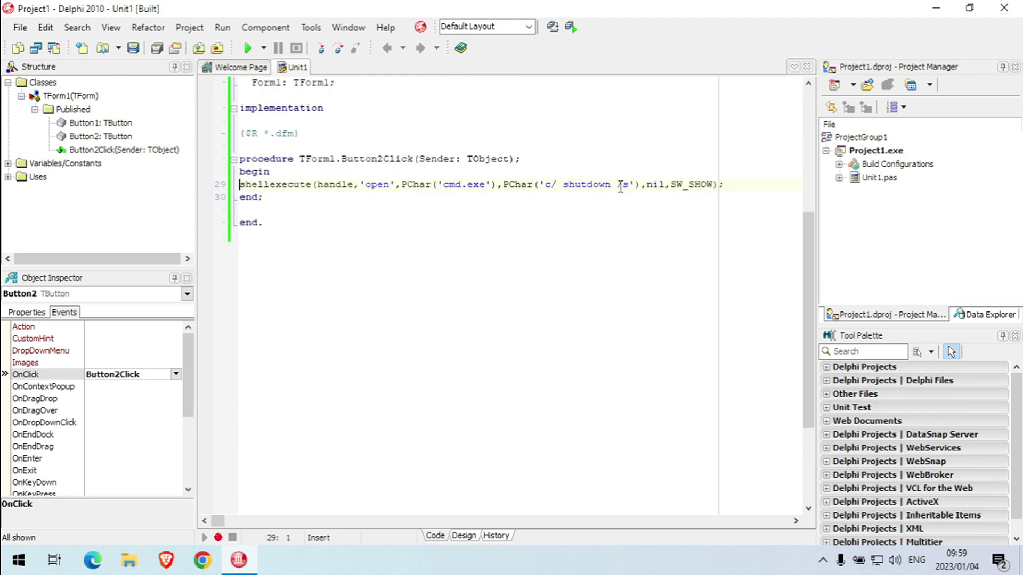
pyautogui.press('F12')
pyautogui.click(292, 141)
pyautogui.doubleClick(292, 141)
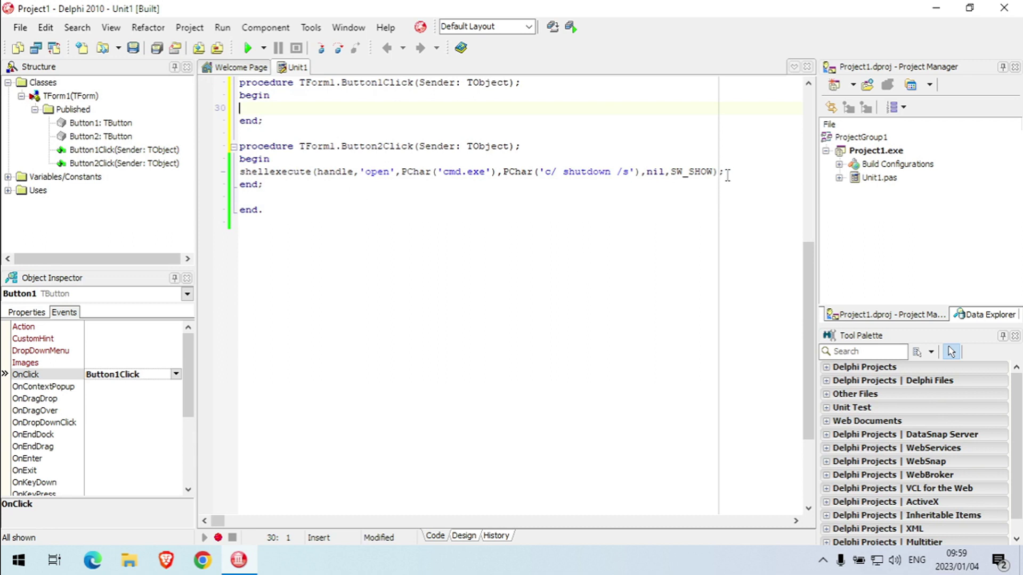
# - Copy the shellexecute line into Button1Click and change its /s switch to a lowercase /r
pyautogui.moveTo(727, 172); pyautogui.dragTo(239, 172)
pyautogui.hotkey('ctrl', 'c')
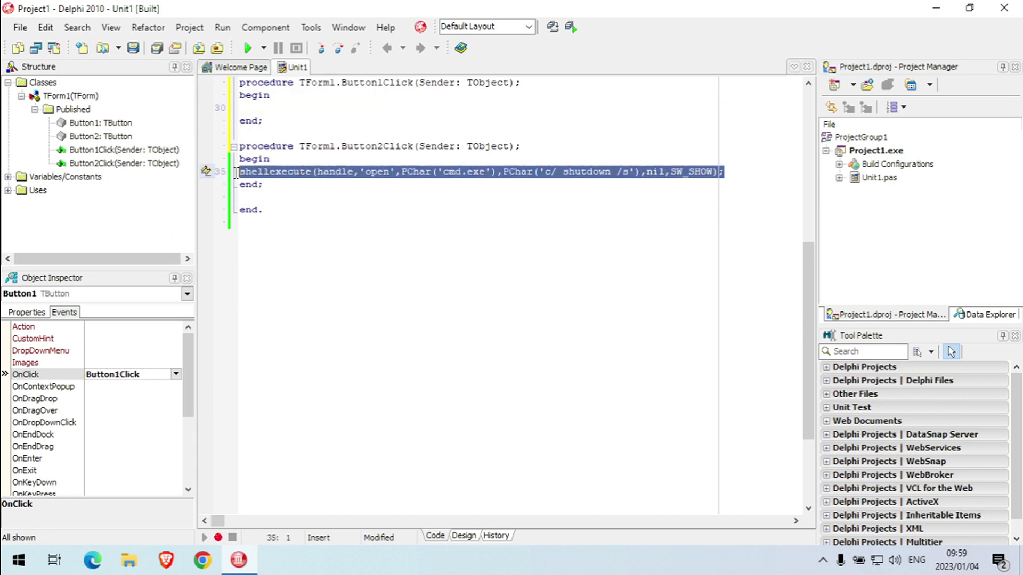
pyautogui.click(245, 108)
pyautogui.hotkey('ctrl', 'v')
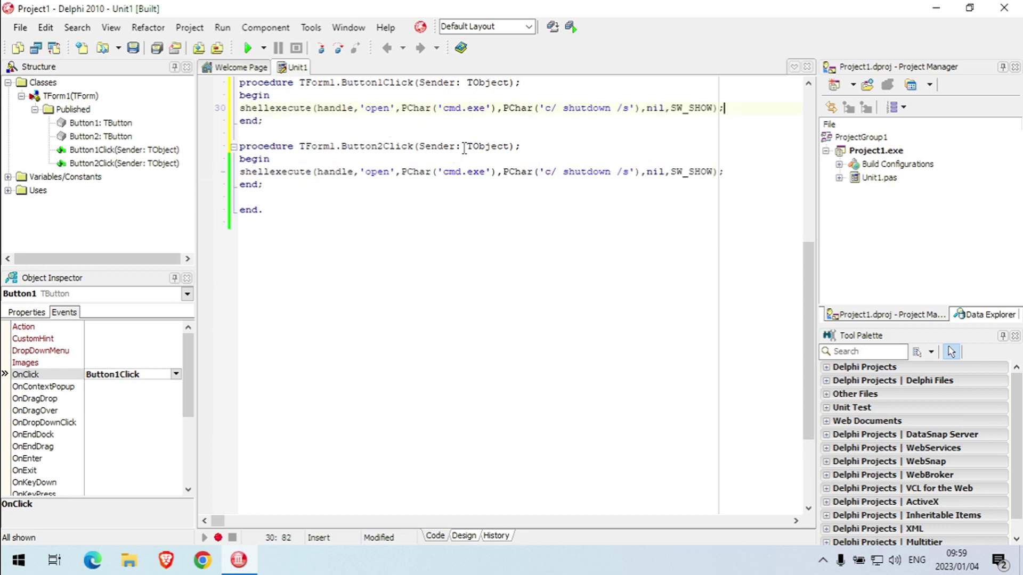
pyautogui.click(628, 108)
pyautogui.press('BackSpace')
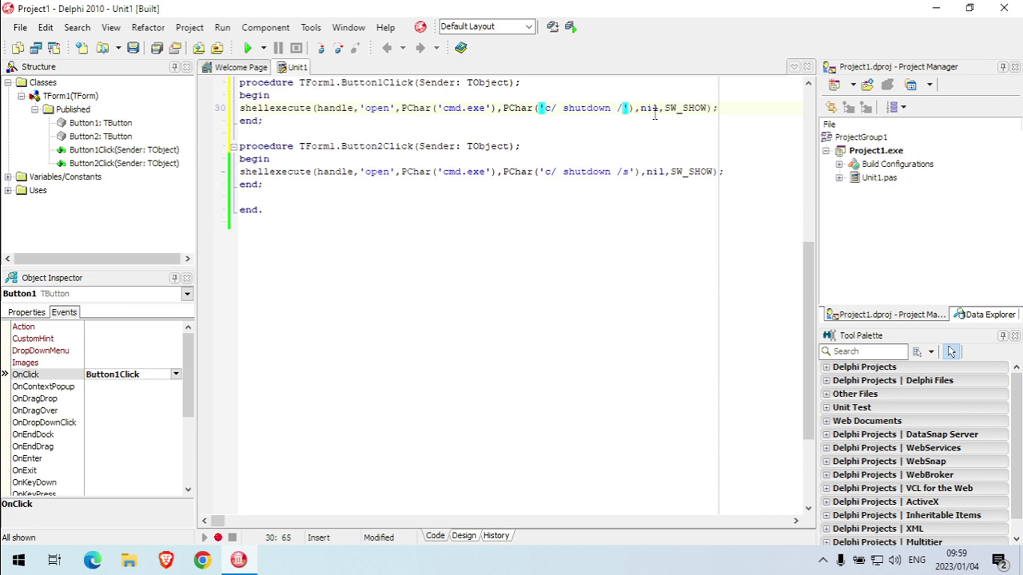
pyautogui.write('R')
pyautogui.press('BackSpace')
pyautogui.write('r')
pyautogui.click(731, 112)
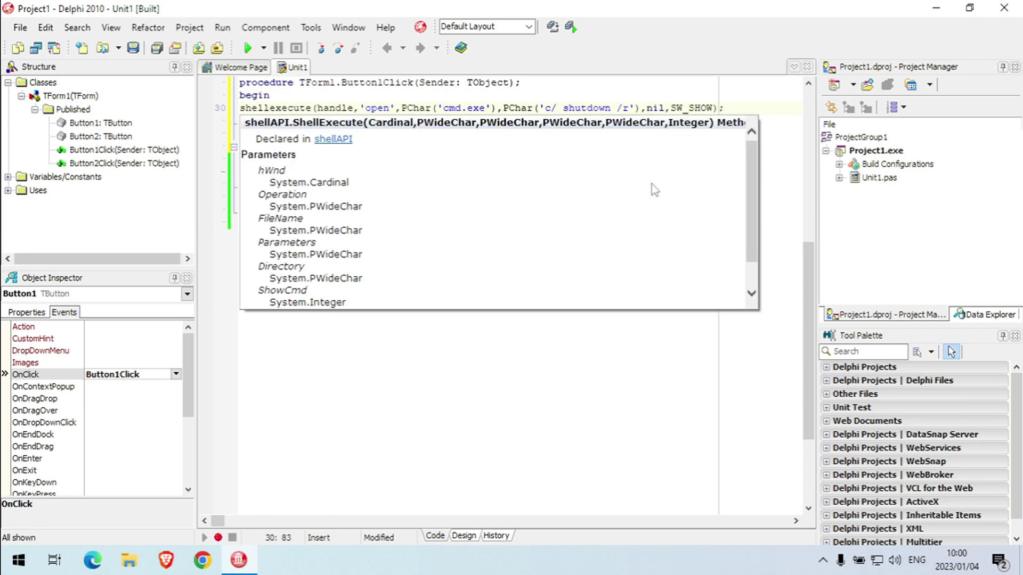
pyautogui.click(612, 222)
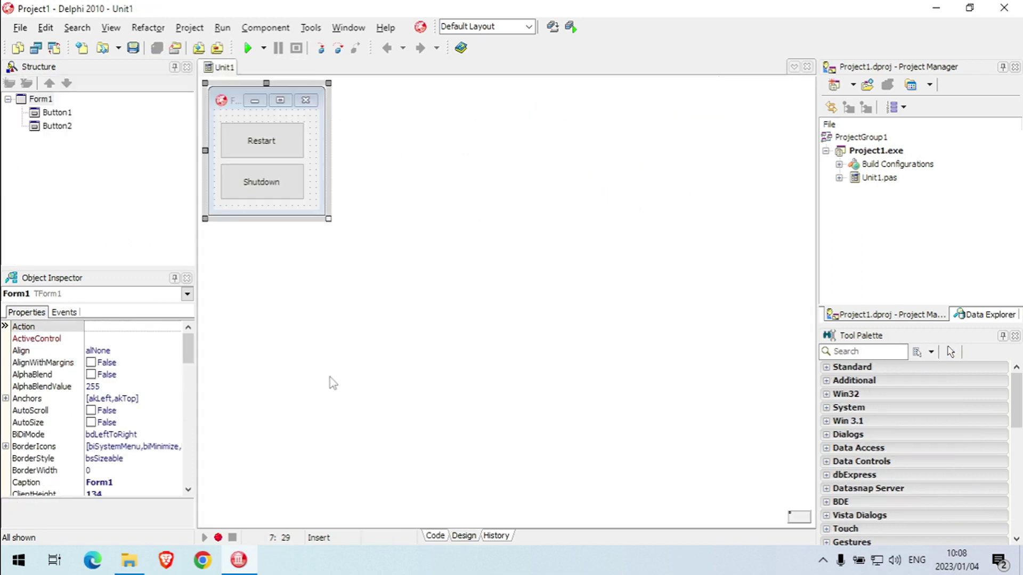
# - Correct the Restart parameters from 'c/' to '/c shutdown /r' and save all files
pyautogui.press('F12')
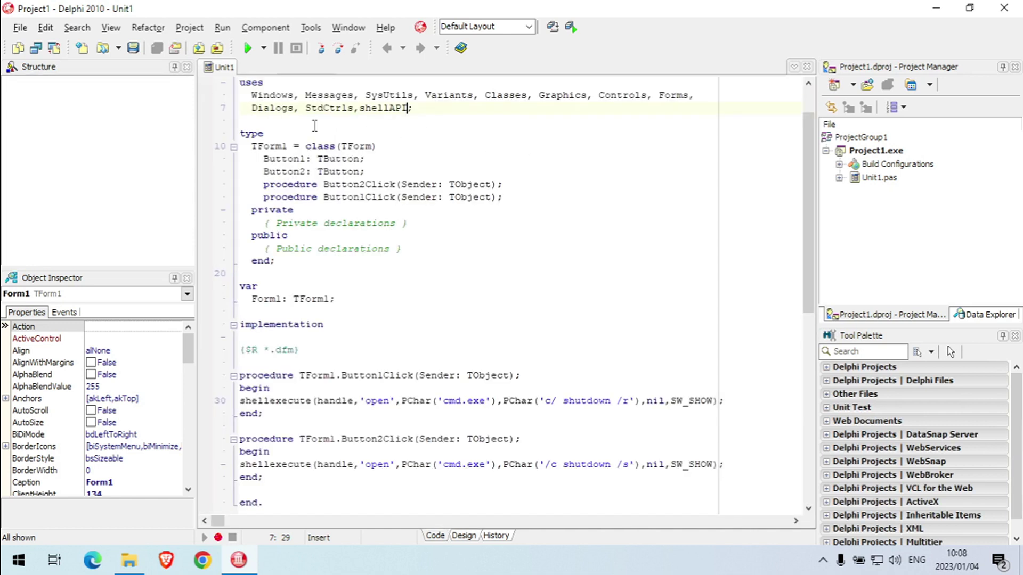
pyautogui.click(552, 399)
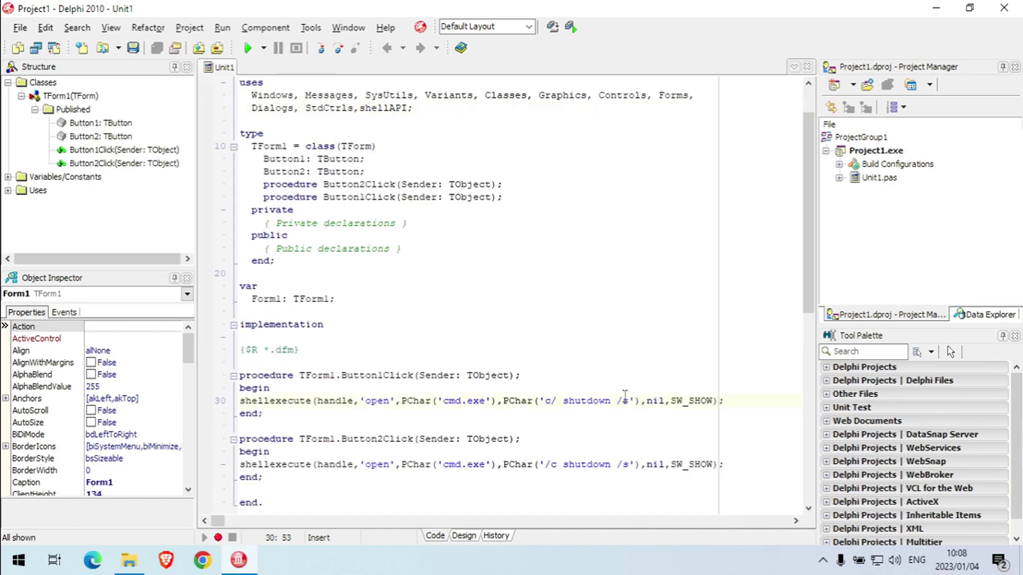
pyautogui.press('BackSpace')
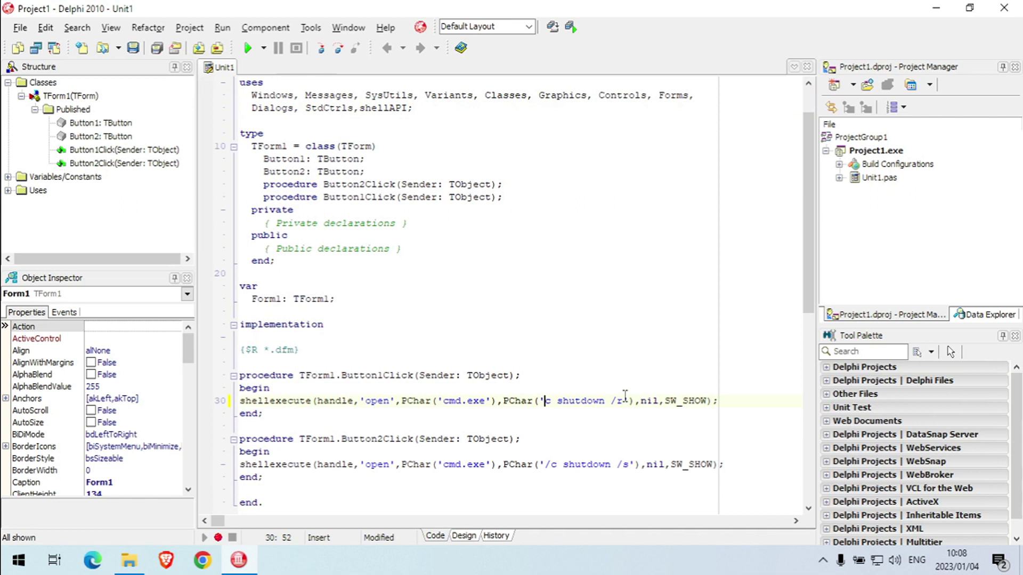
pyautogui.write('/')
pyautogui.press('Down')
pyautogui.press('Down')
pyautogui.press('Down')
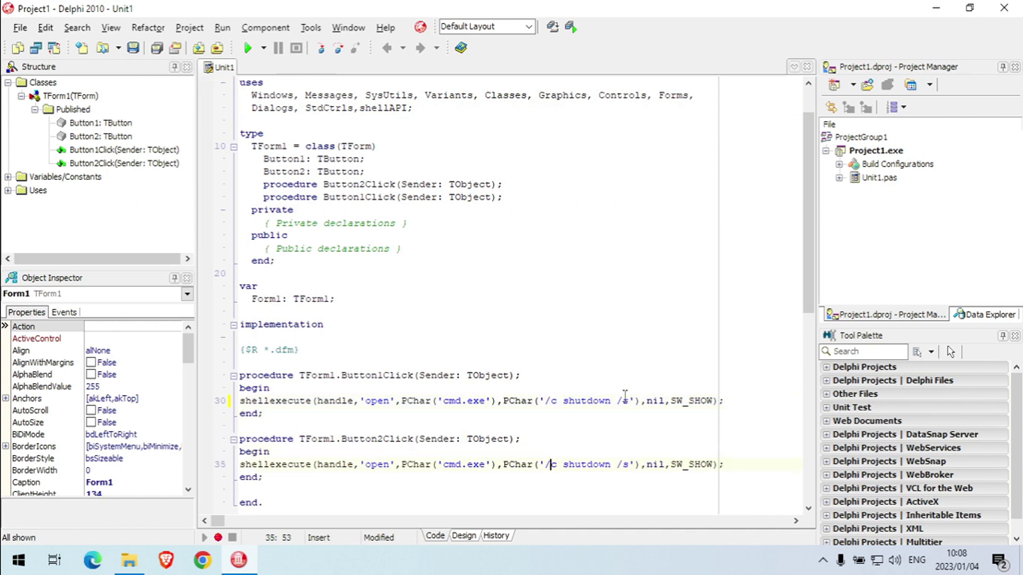
pyautogui.click(157, 48)
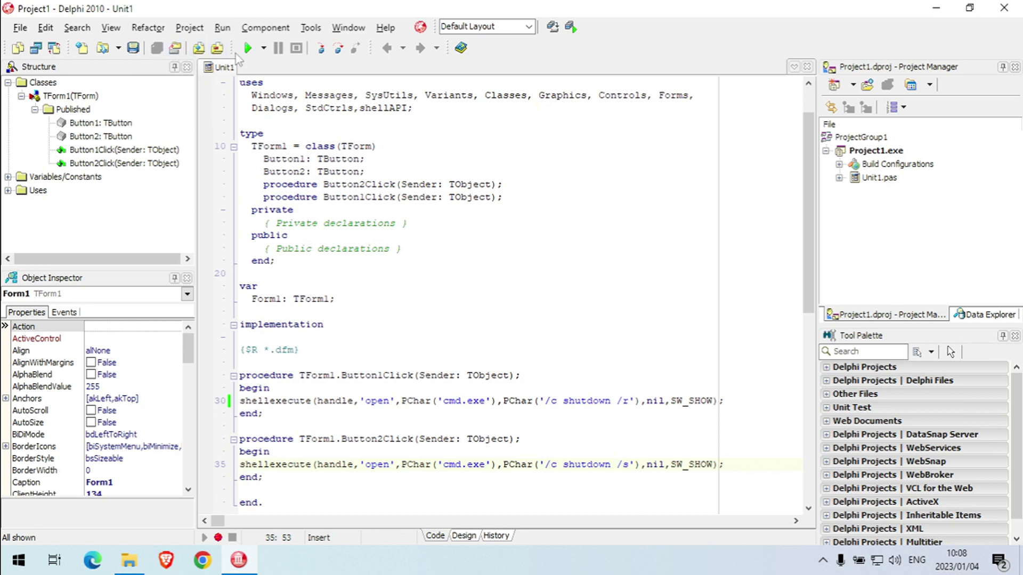
pyautogui.scroll(-2, 431, 304)
pyautogui.scroll(-2, 431, 304)
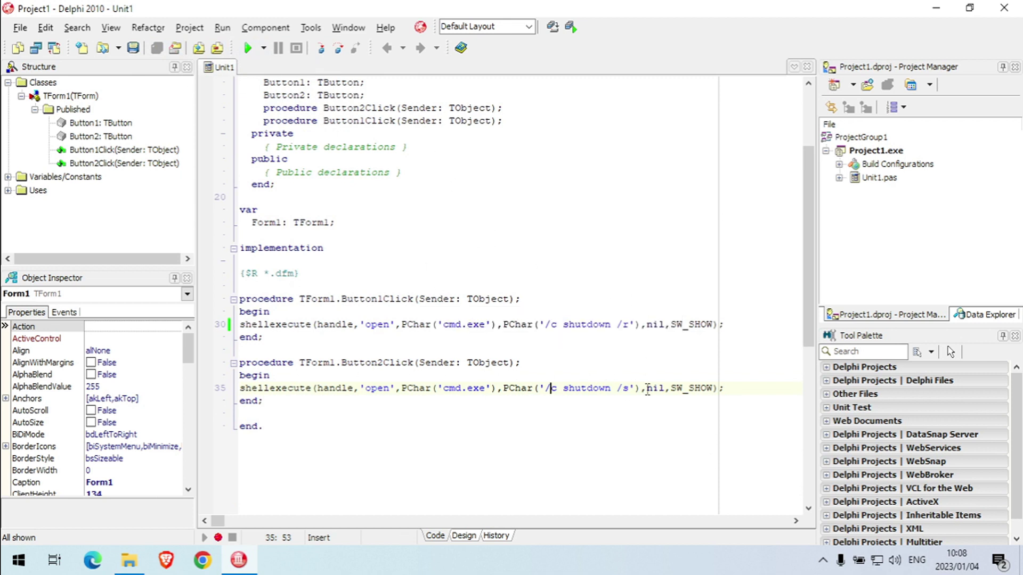
# - Make the form taller and drop a TSpinEdit (SpinEdit1) beneath the Shutdown button
pyautogui.press('F12')
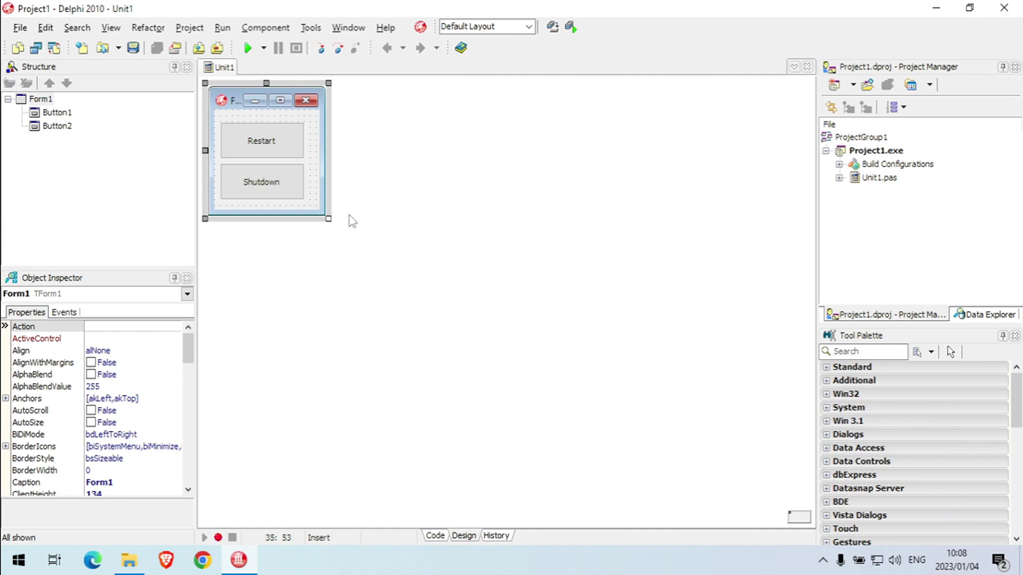
pyautogui.moveTo(325, 216); pyautogui.dragTo(325, 261)
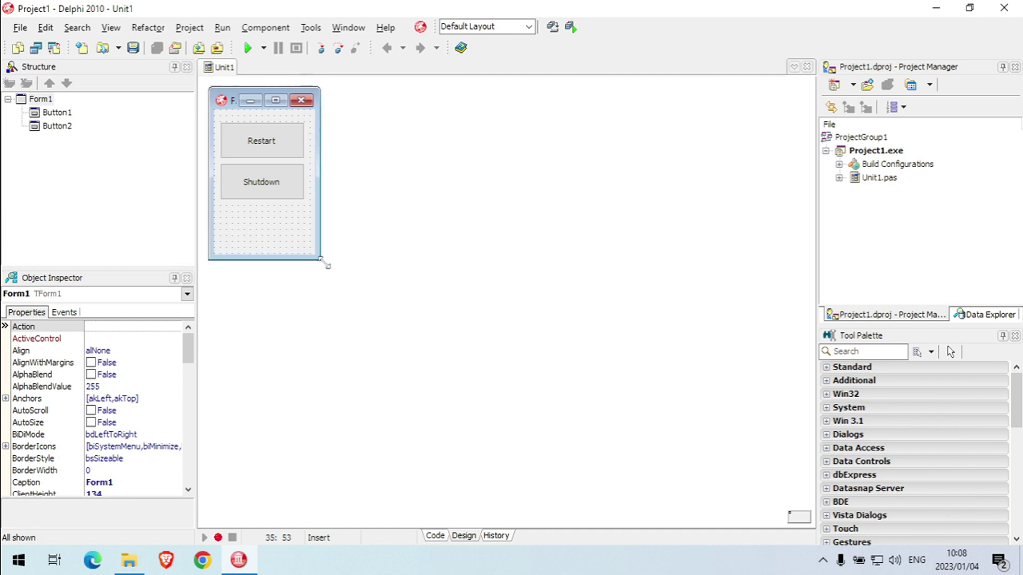
pyautogui.click(863, 351)
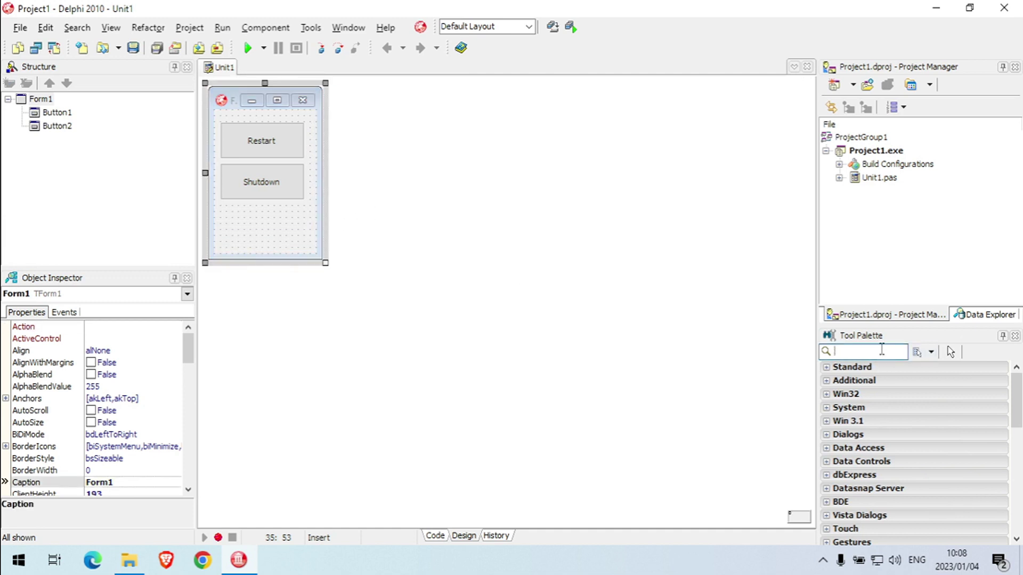
pyautogui.write('spin')
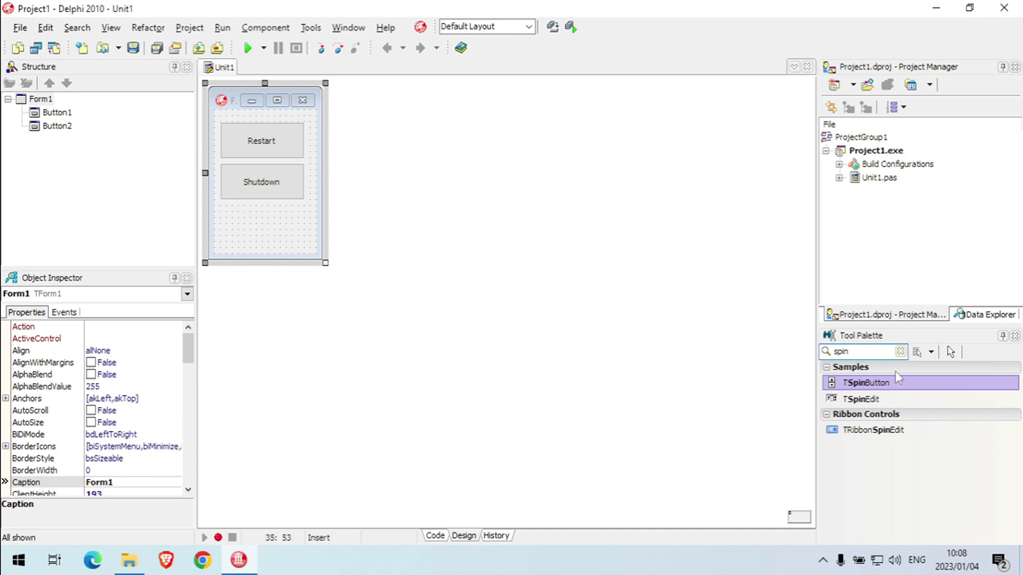
pyautogui.click(861, 399)
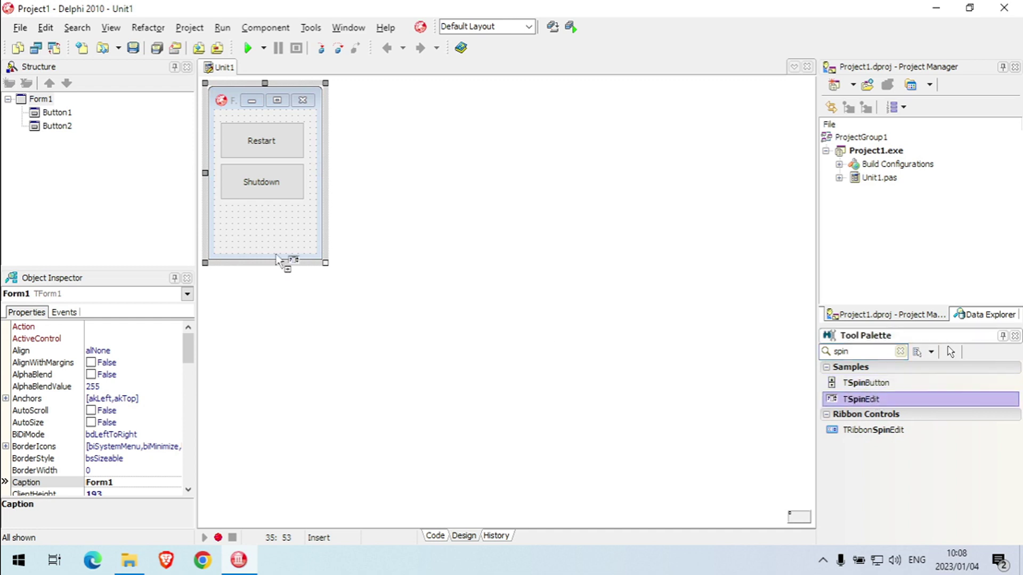
pyautogui.click(252, 228)
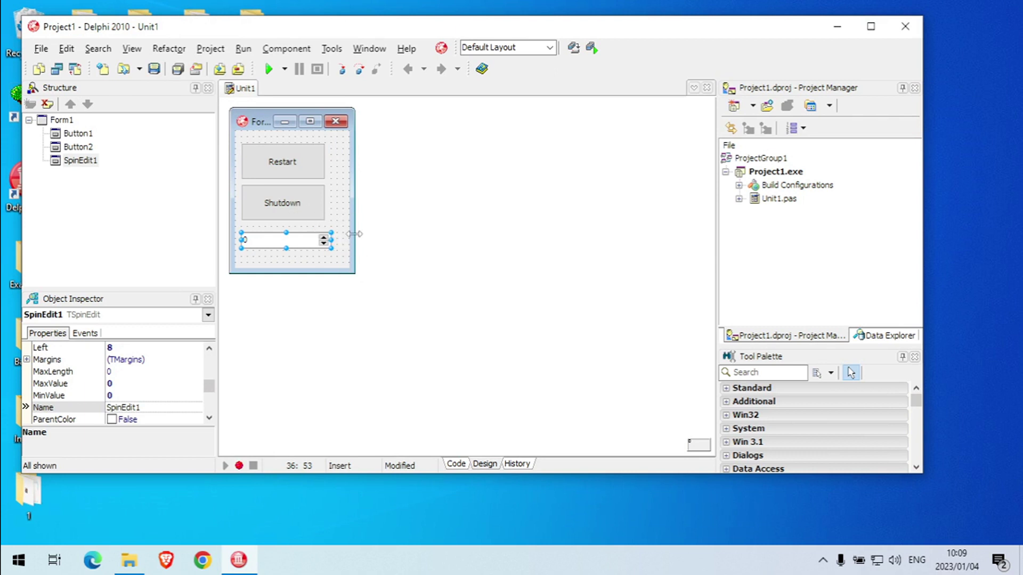
pyautogui.moveTo(355, 240); pyautogui.dragTo(352, 239)
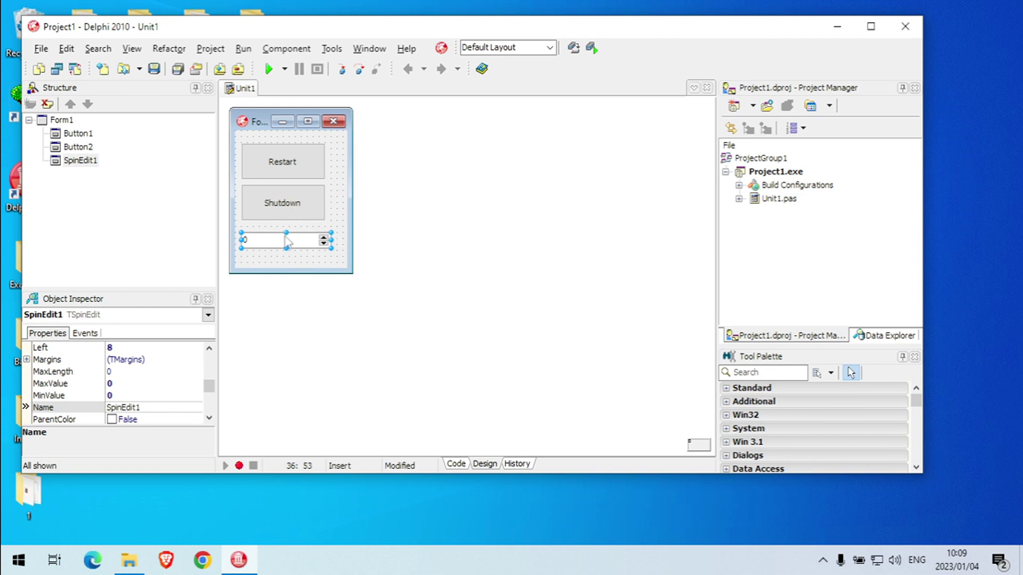
# - Add a var section above begin in Button2Click declaring 'sTime: string;'
pyautogui.doubleClick(305, 206)
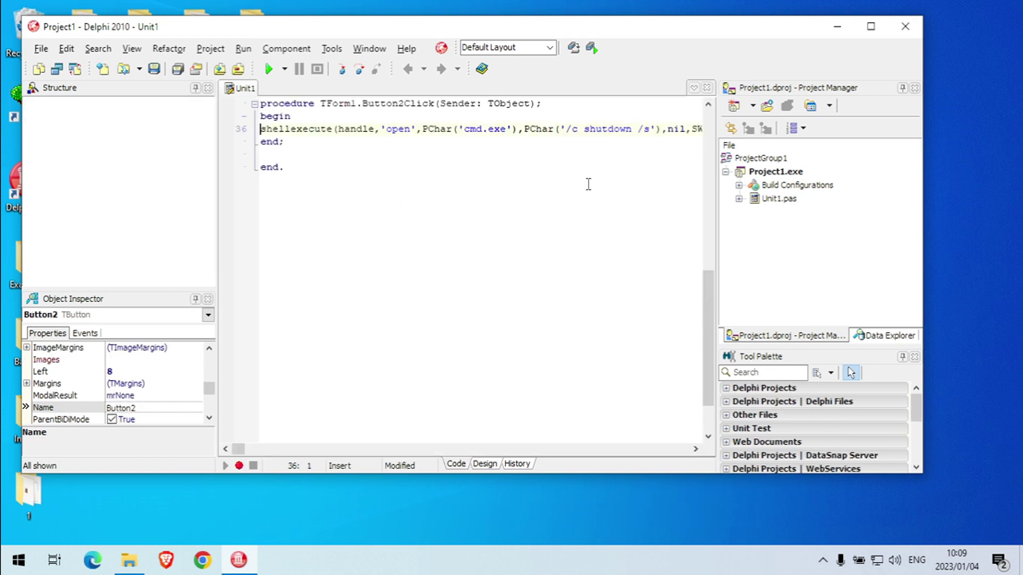
pyautogui.scroll(1, 450, 209)
pyautogui.click(292, 153)
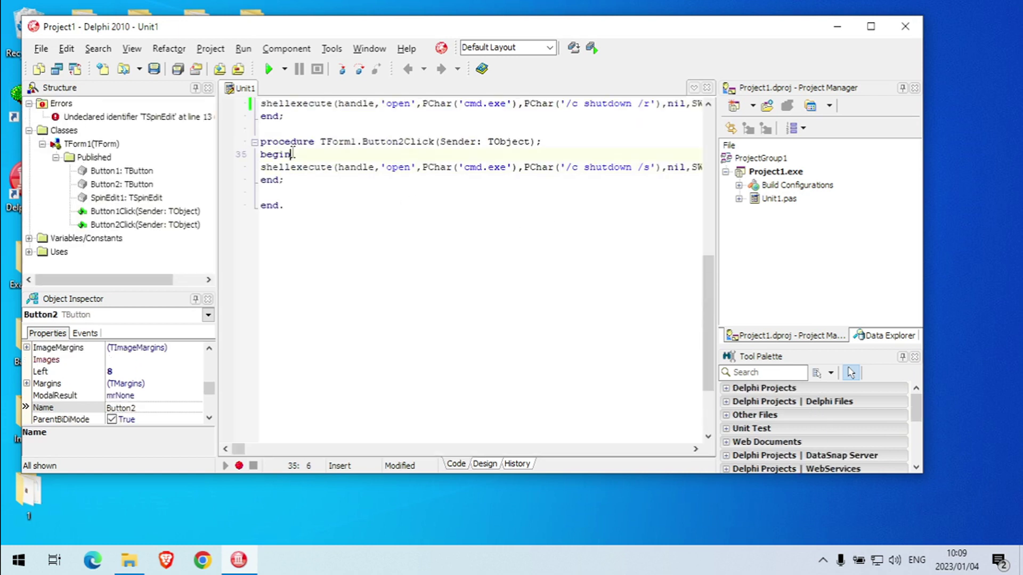
pyautogui.moveTo(296, 167)
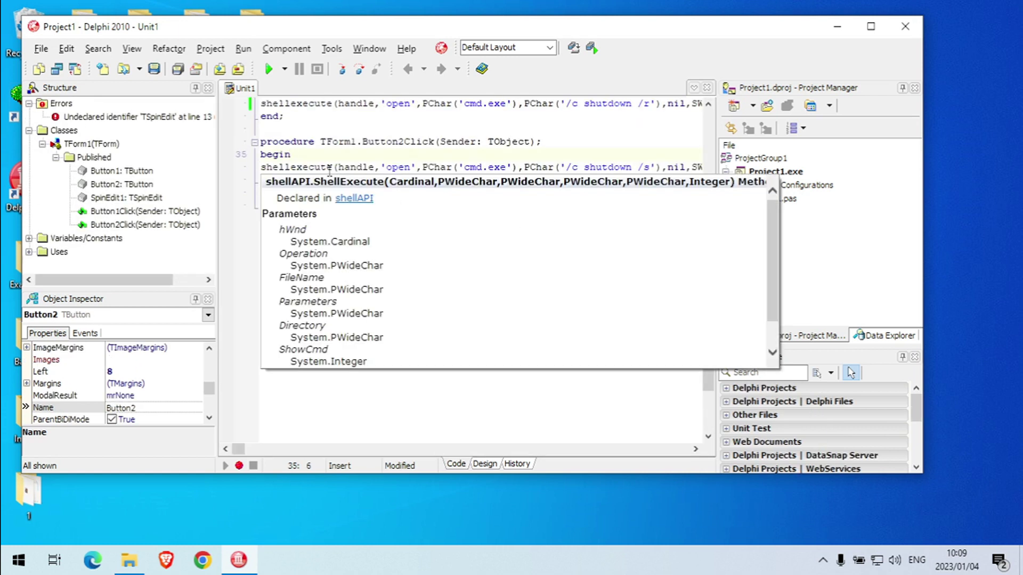
pyautogui.press('Return')
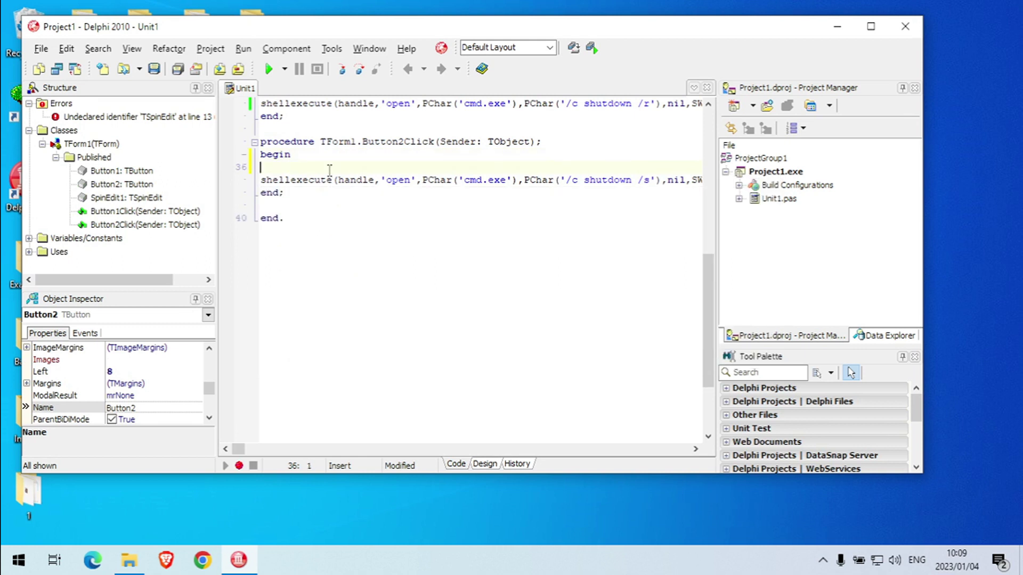
pyautogui.press('Up')
pyautogui.press('Return')
pyautogui.press('Up')
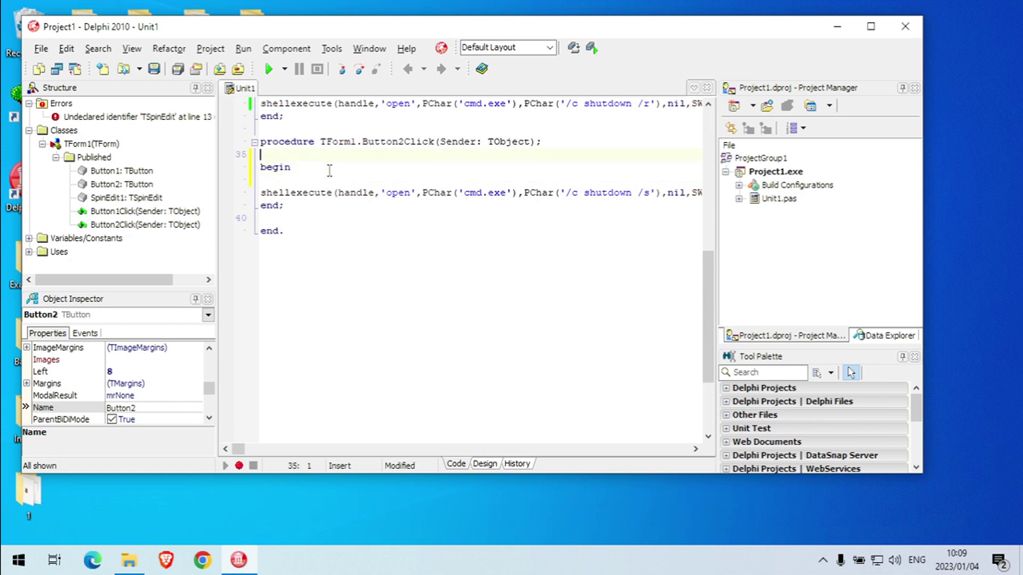
pyautogui.write('var')
pyautogui.press('Tab')
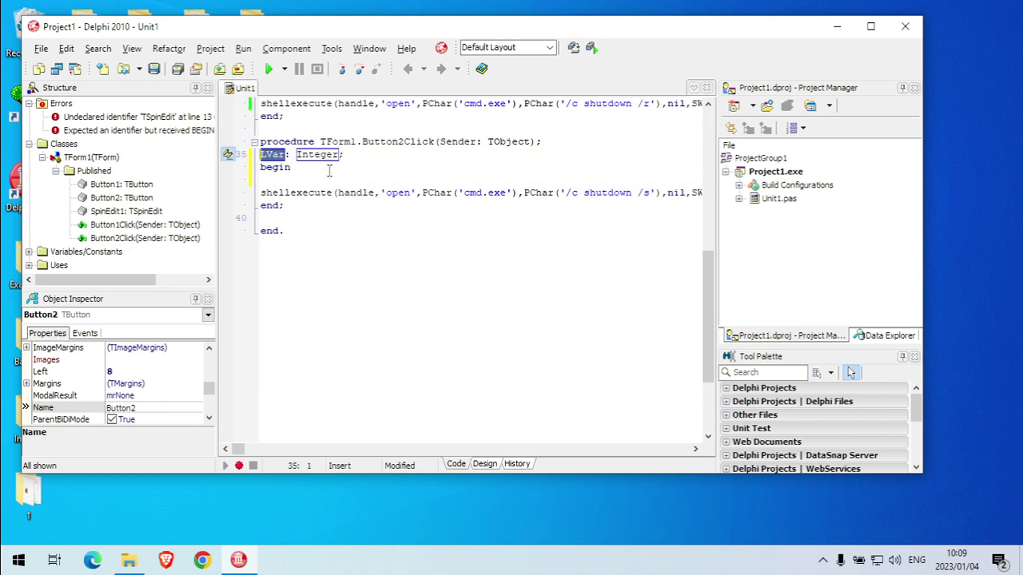
pyautogui.hotkey('shift', 'End')
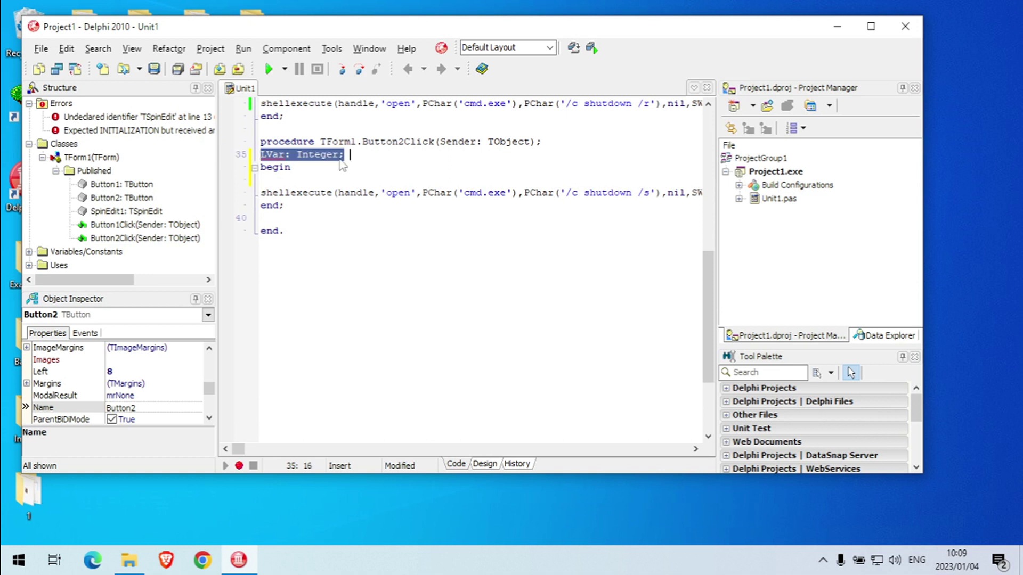
pyautogui.press('Delete')
pyautogui.write('var')
pyautogui.press('Return')
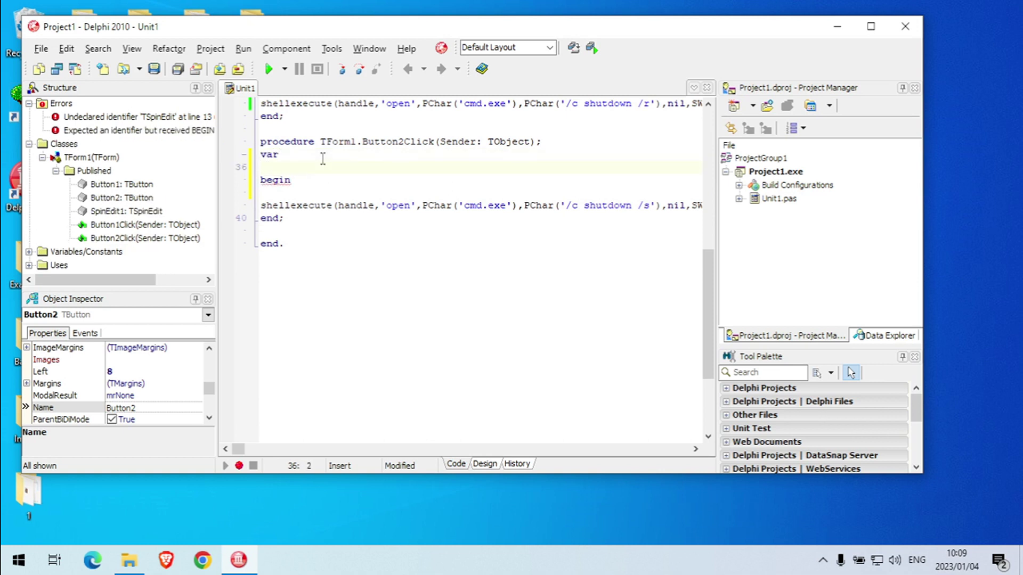
pyautogui.write('sTime')
pyautogui.write(': st')
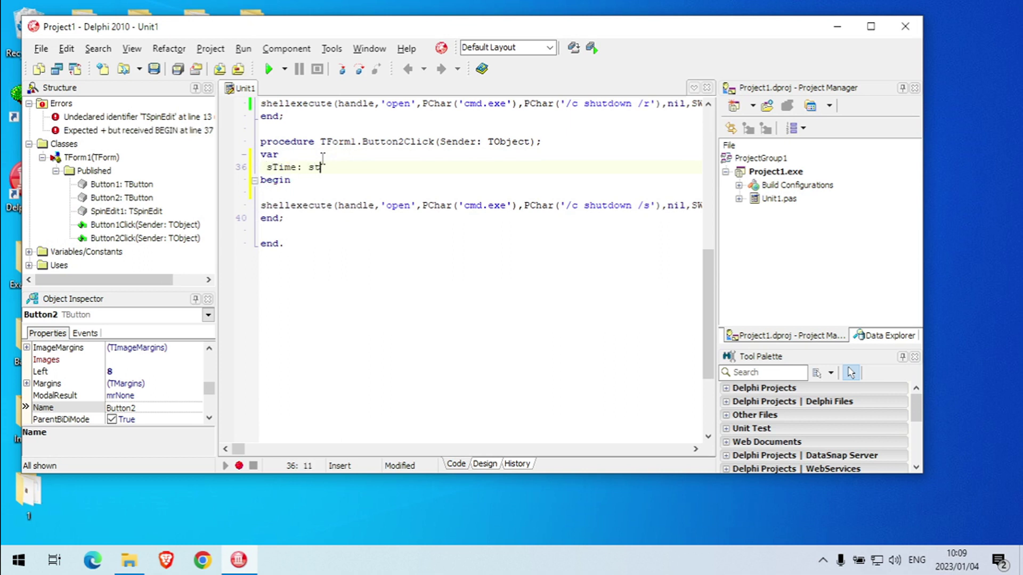
pyautogui.write('ring;')
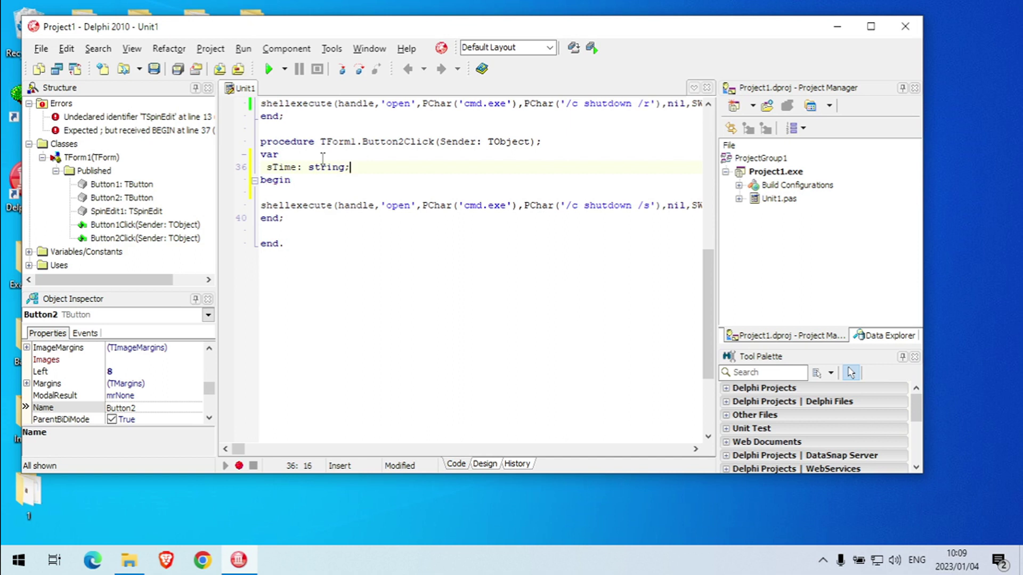
pyautogui.doubleClick(283, 167)
# - Write sTime:=intToStr(spinedit1.Value); on line 38, fixing the semicolon and parentheses
pyautogui.hotkey('ctrl', 'c')
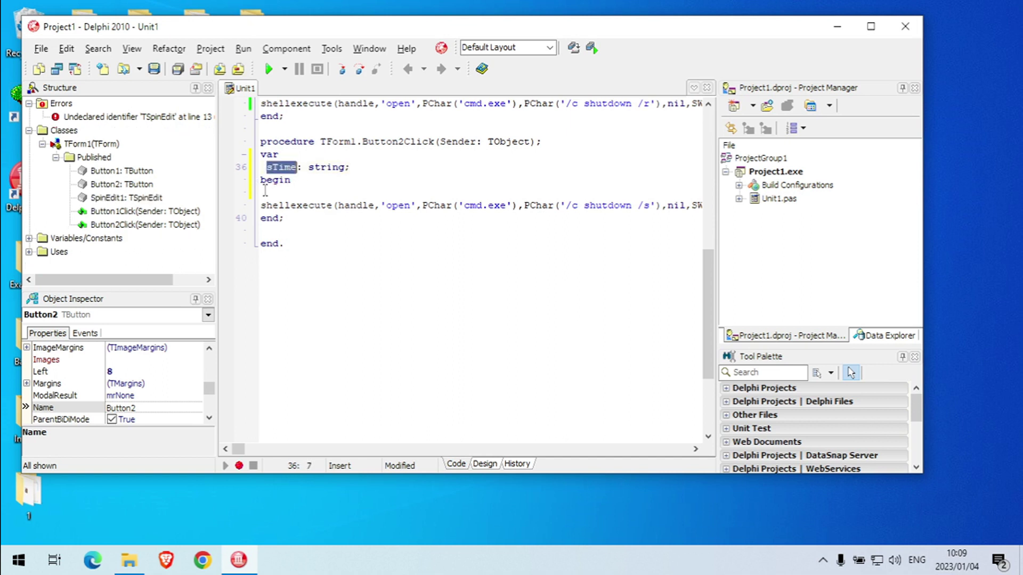
pyautogui.click(296, 180)
pyautogui.press('Return')
pyautogui.hotkey('ctrl', 'v')
pyautogui.write(':')
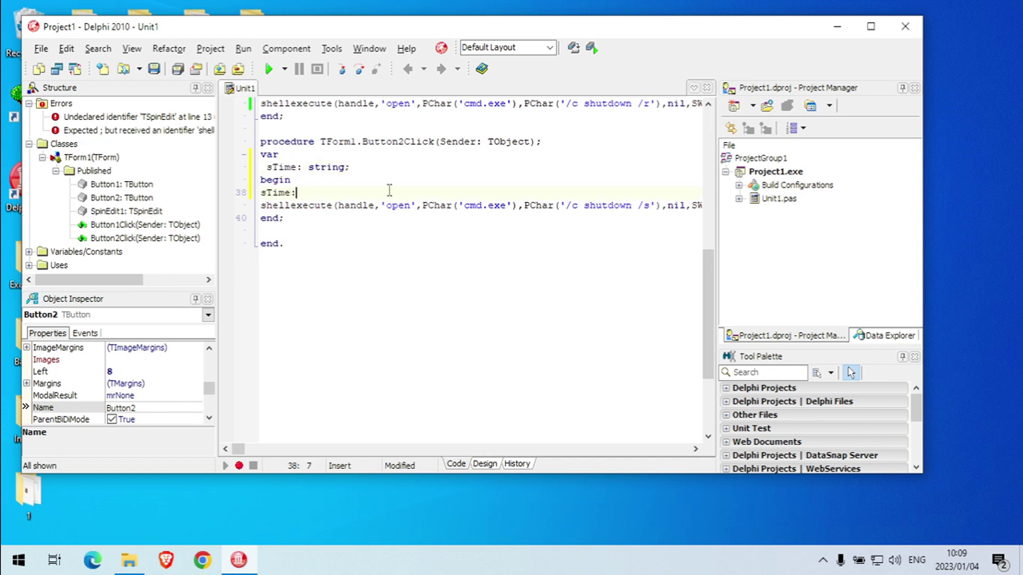
pyautogui.write('=spine')
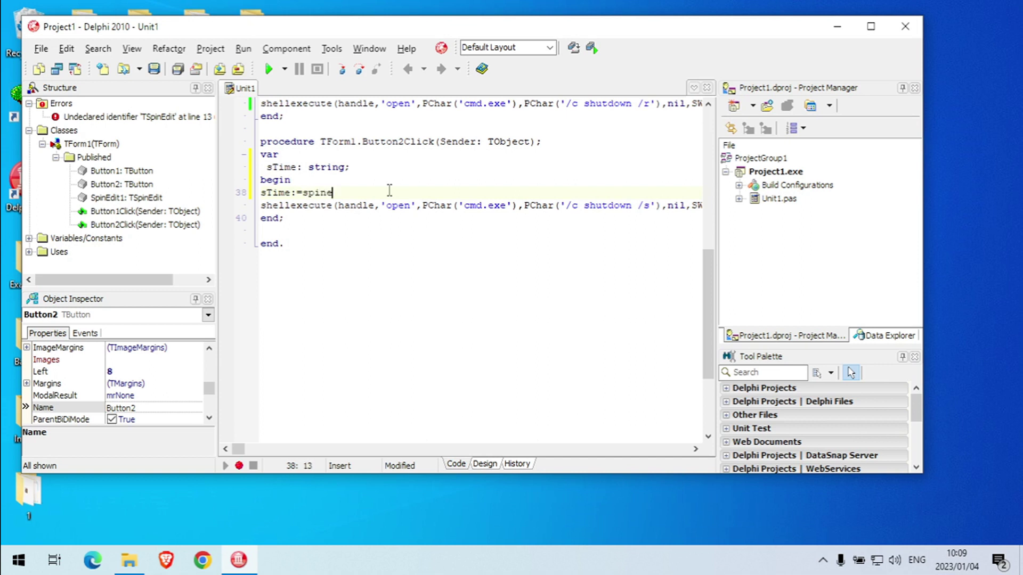
pyautogui.write('dit')
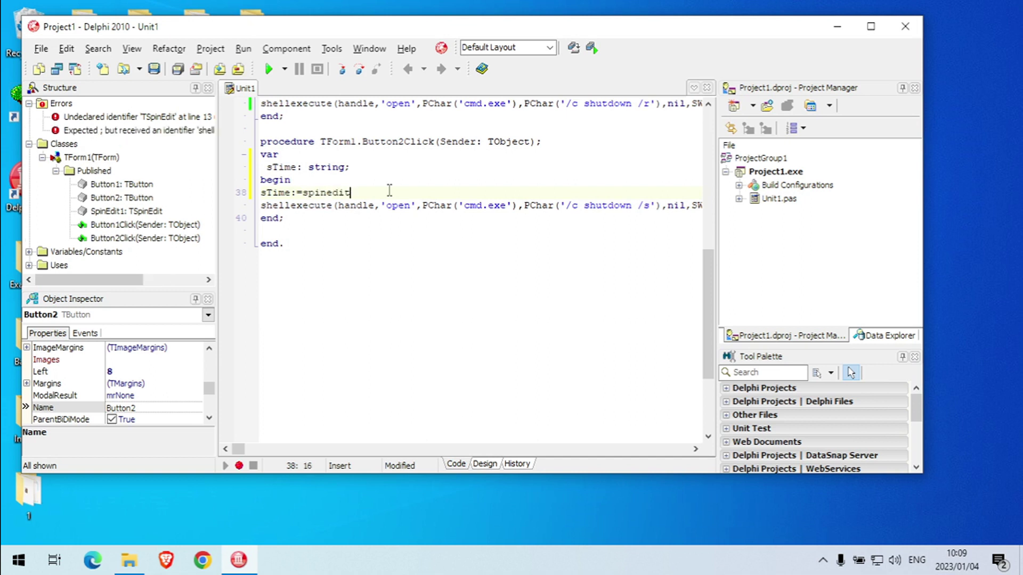
pyautogui.write('1.Val')
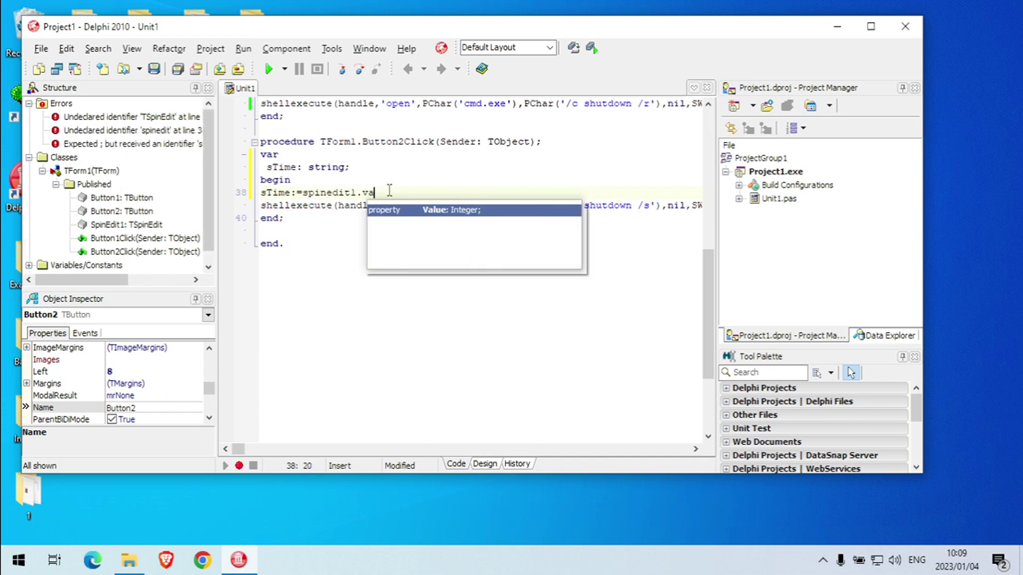
pyautogui.write('ue;')
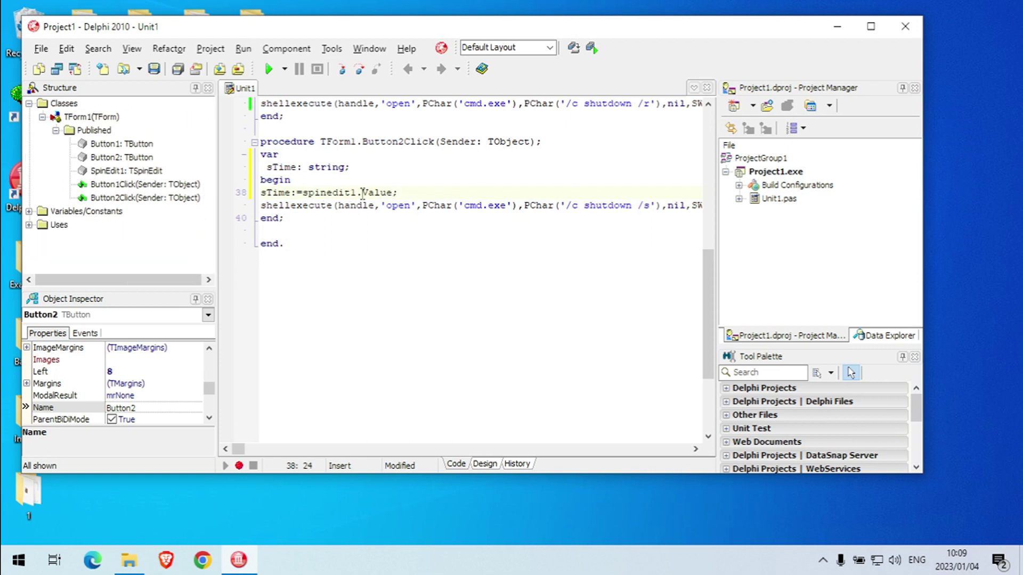
pyautogui.press('BackSpace')
pyautogui.write(')')
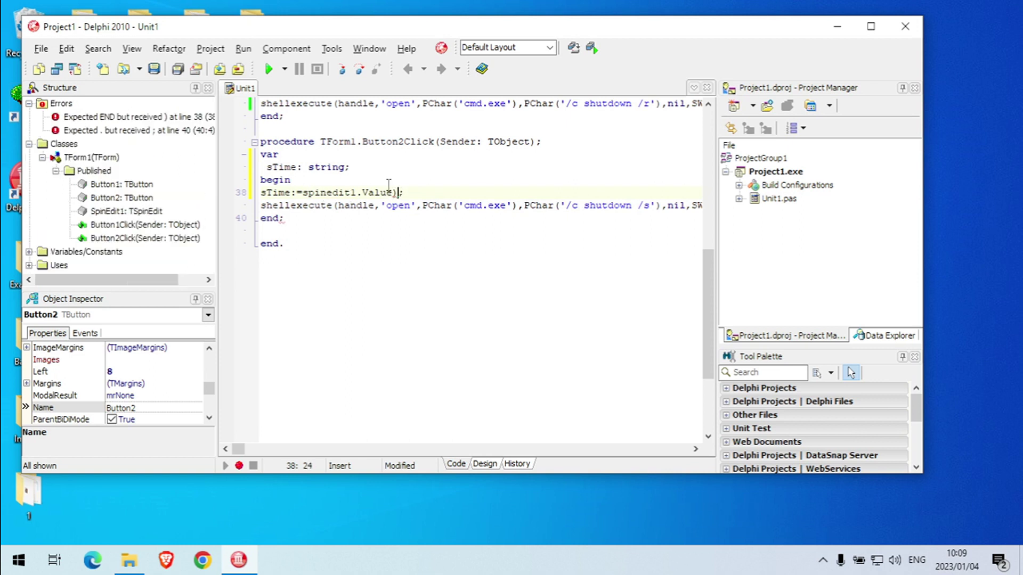
pyautogui.click(303, 192)
pyautogui.write('(')
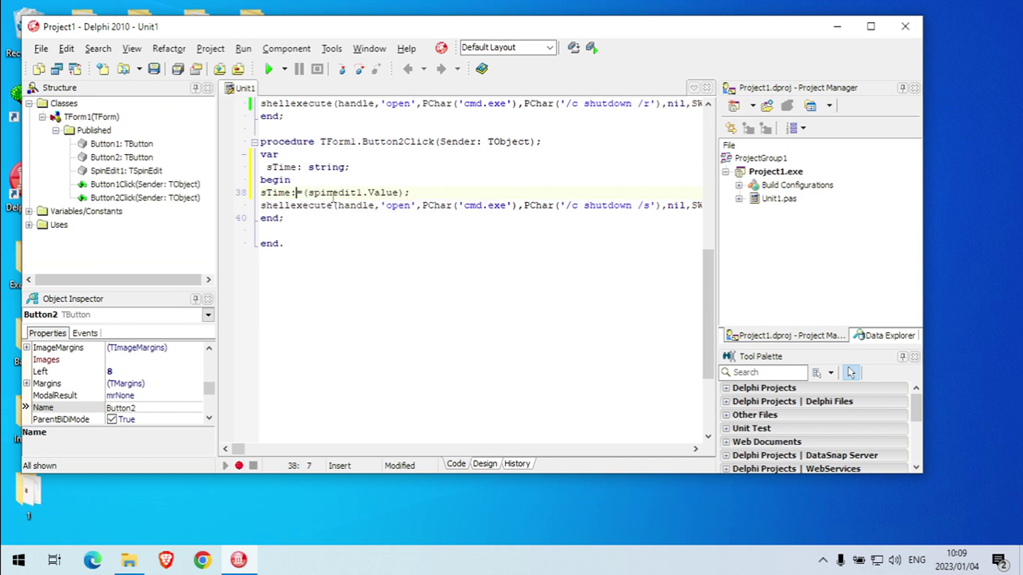
pyautogui.write('intTos')
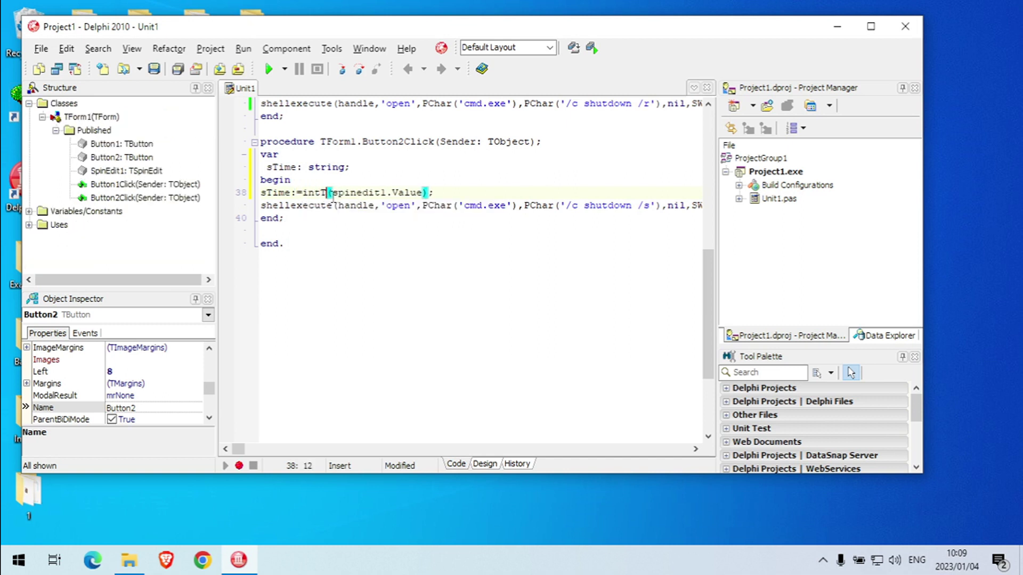
pyautogui.write('Tr')
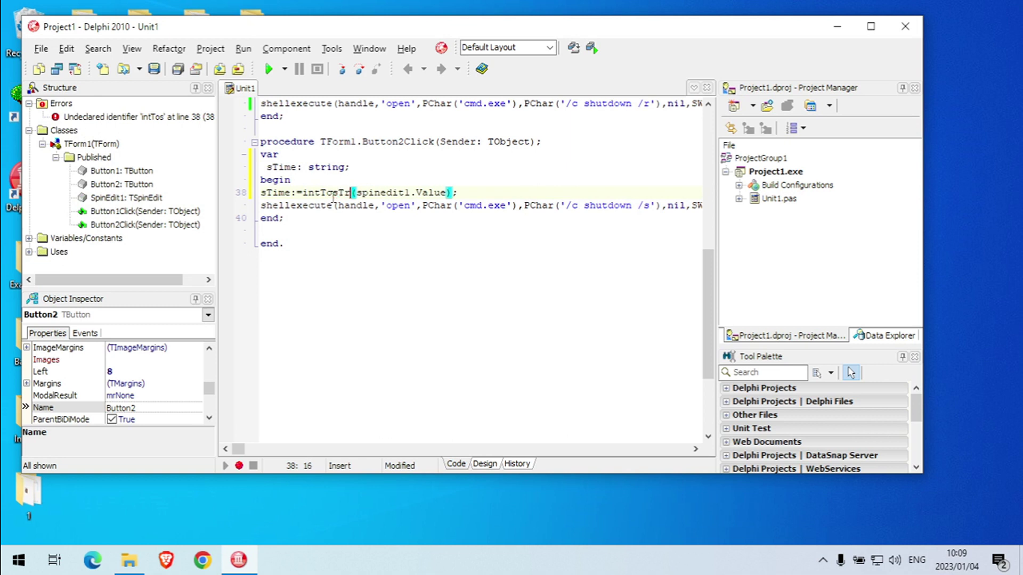
pyautogui.click(437, 192)
pyautogui.doubleClick(438, 192)
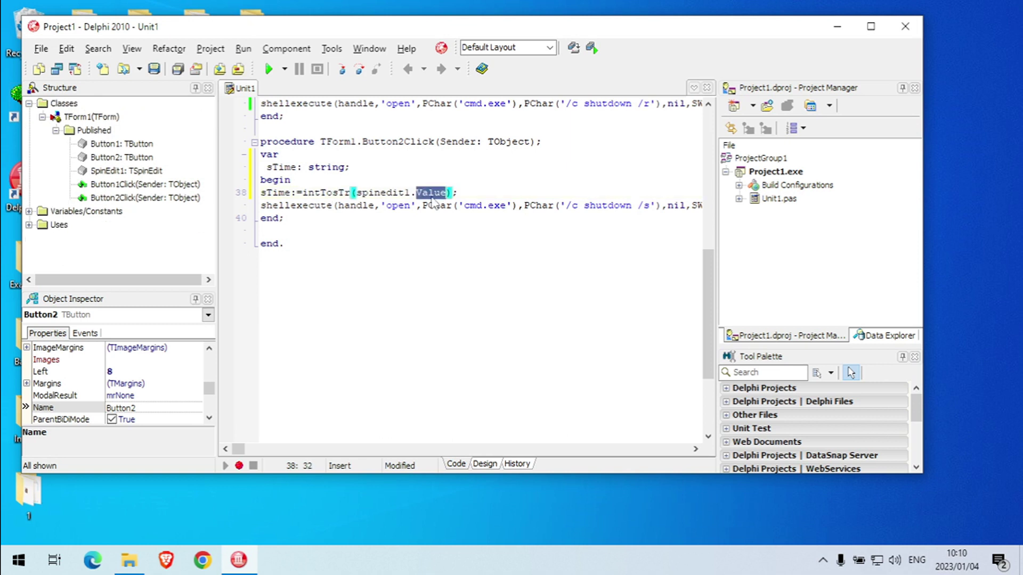
pyautogui.click(287, 193)
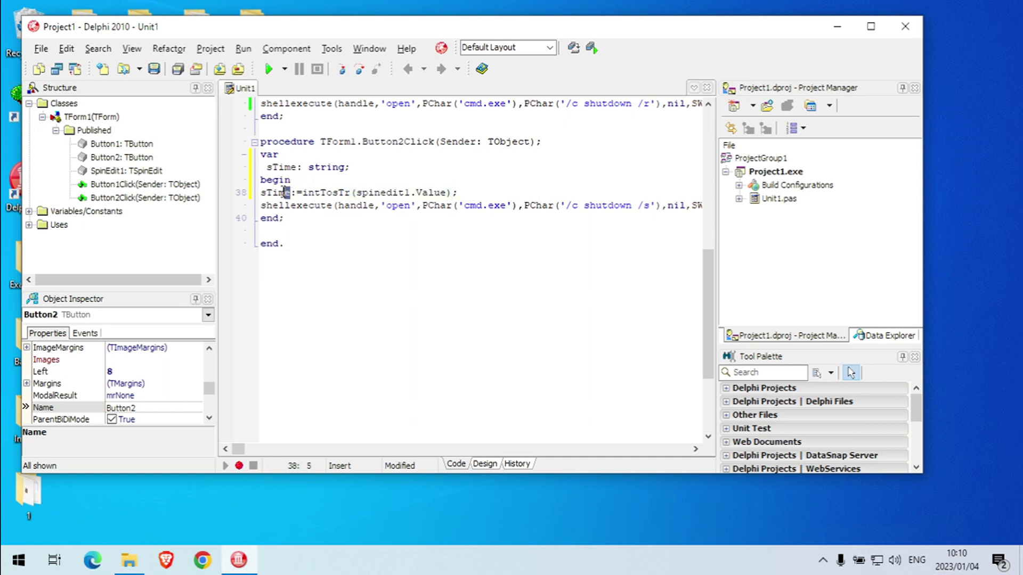
pyautogui.moveTo(287, 192); pyautogui.dragTo(261, 192)
# - Change the shutdown call to PChar('/c shutdown /s /t '+sTime), then save and run
pyautogui.click(649, 206)
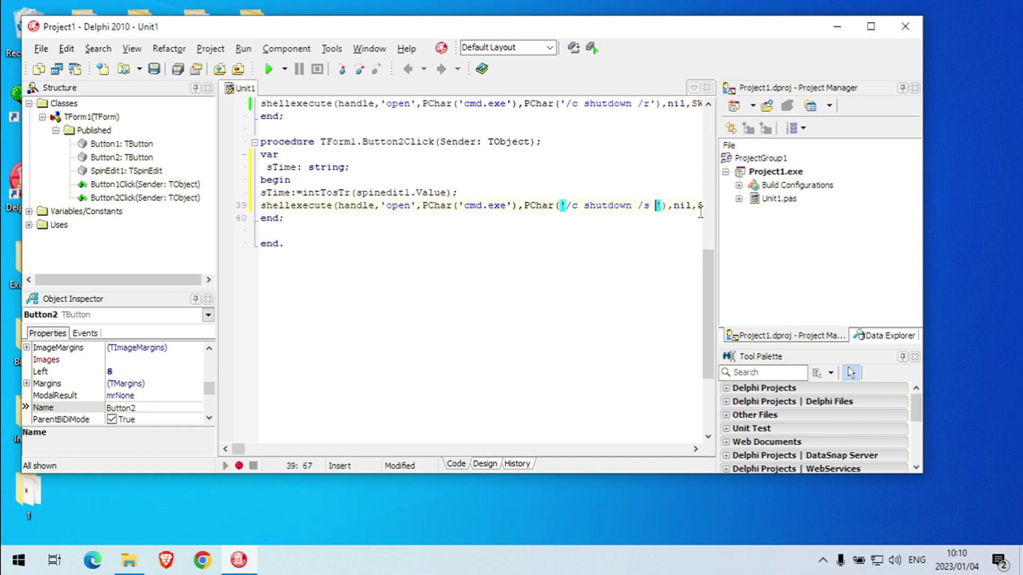
pyautogui.write('/')
pyautogui.press('Right')
pyautogui.write('+')
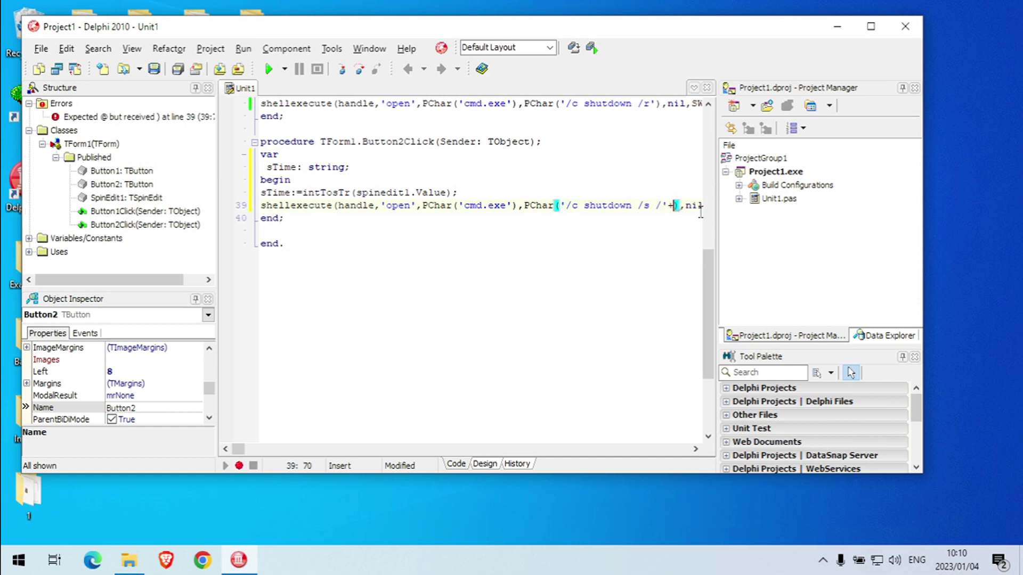
pyautogui.write('sTime')
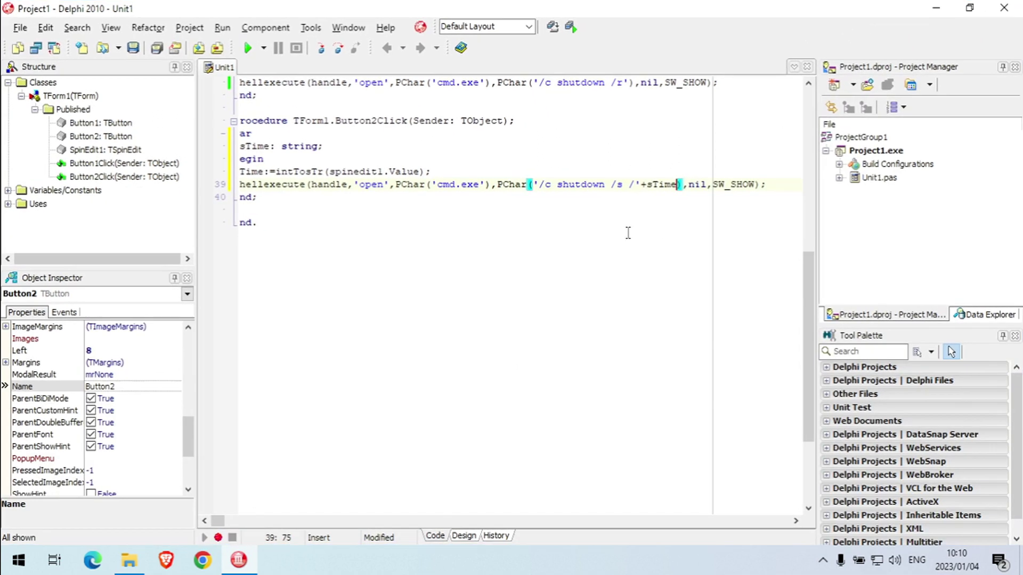
pyautogui.click(206, 521)
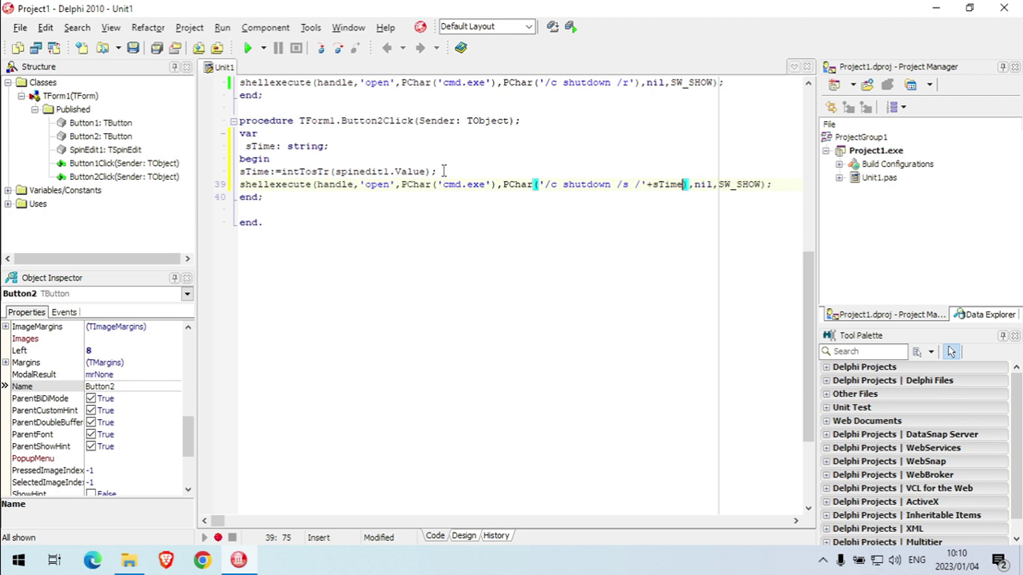
pyautogui.write(')')
pyautogui.press('F12')
pyautogui.press('F12')
pyautogui.click(641, 184)
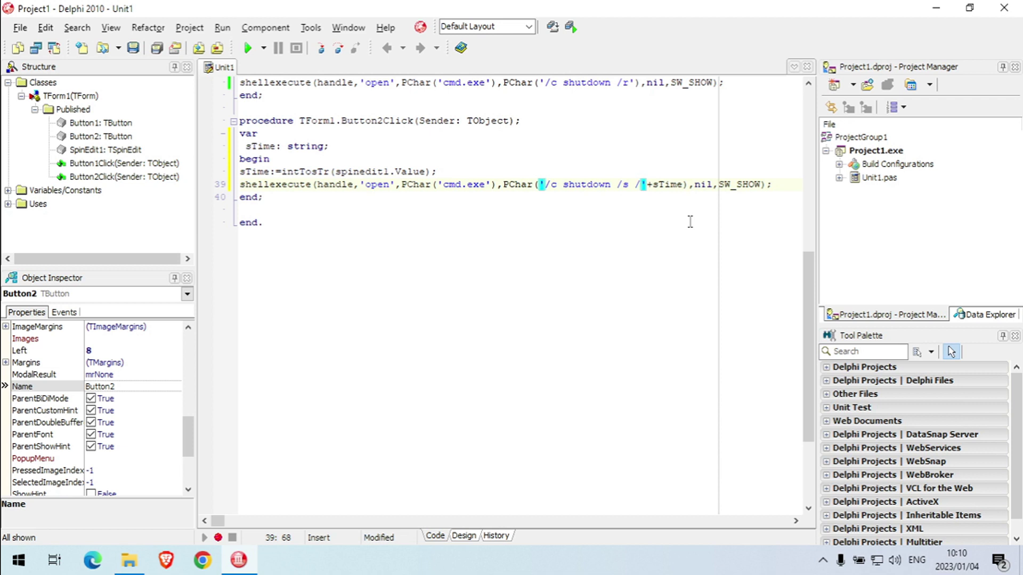
pyautogui.write('t')
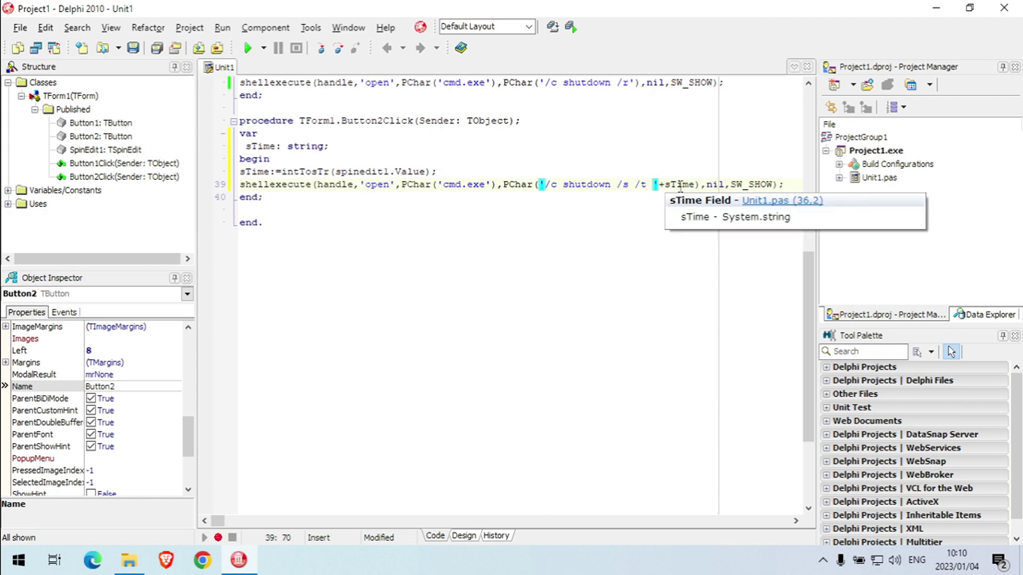
pyautogui.click(157, 48)
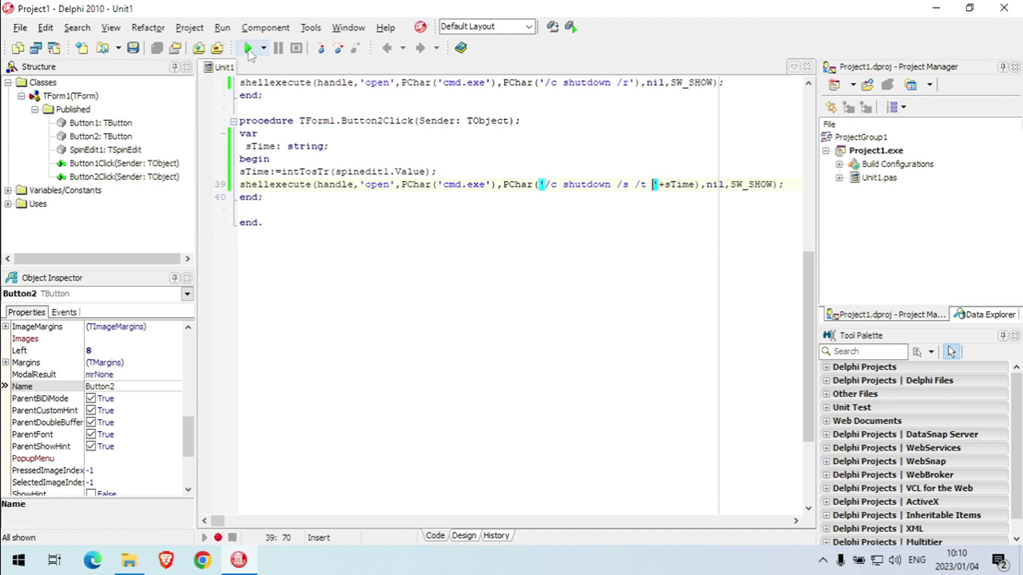
pyautogui.click(248, 48)
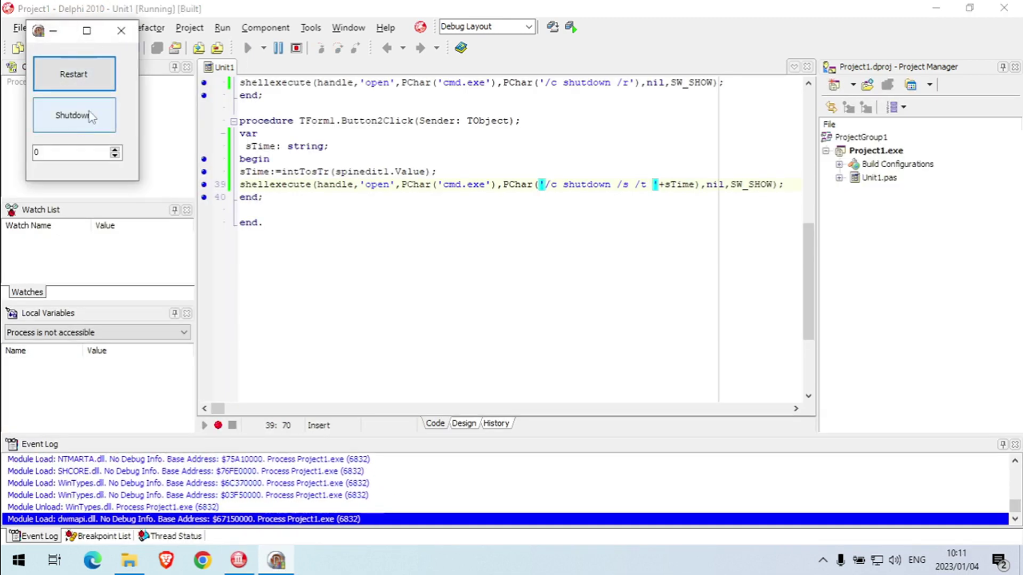
# - Request a 60-second delayed shutdown from the running app and dismiss the one-minute warning
pyautogui.doubleClick(40, 153)
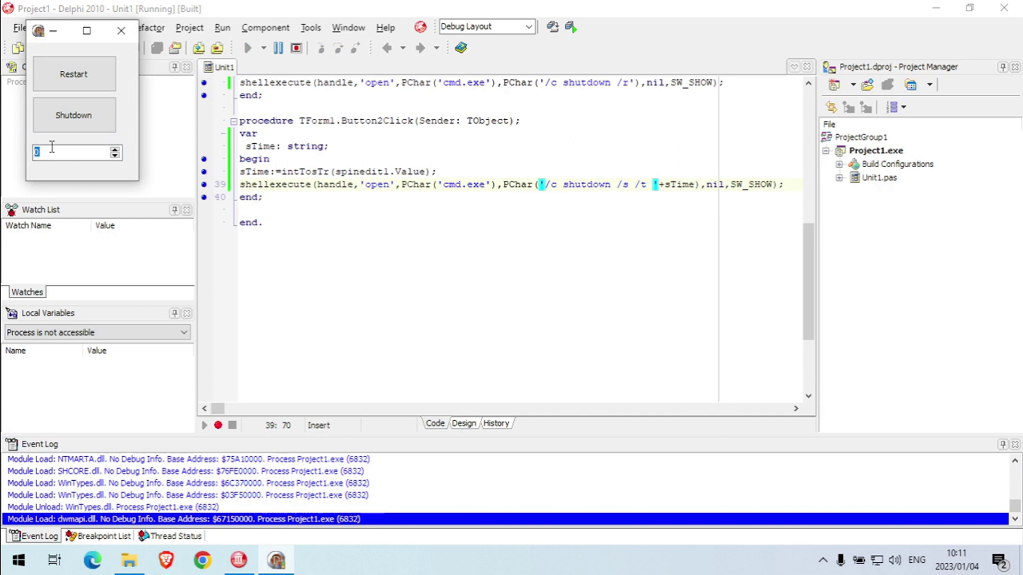
pyautogui.write('60')
pyautogui.click(100, 119)
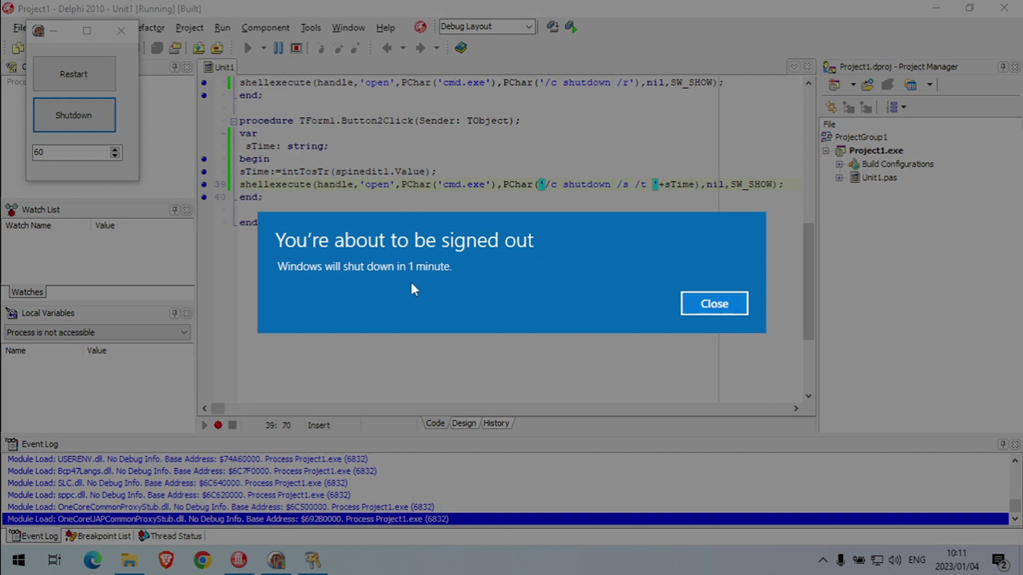
pyautogui.click(694, 303)
pyautogui.scroll(3, 671, 299)
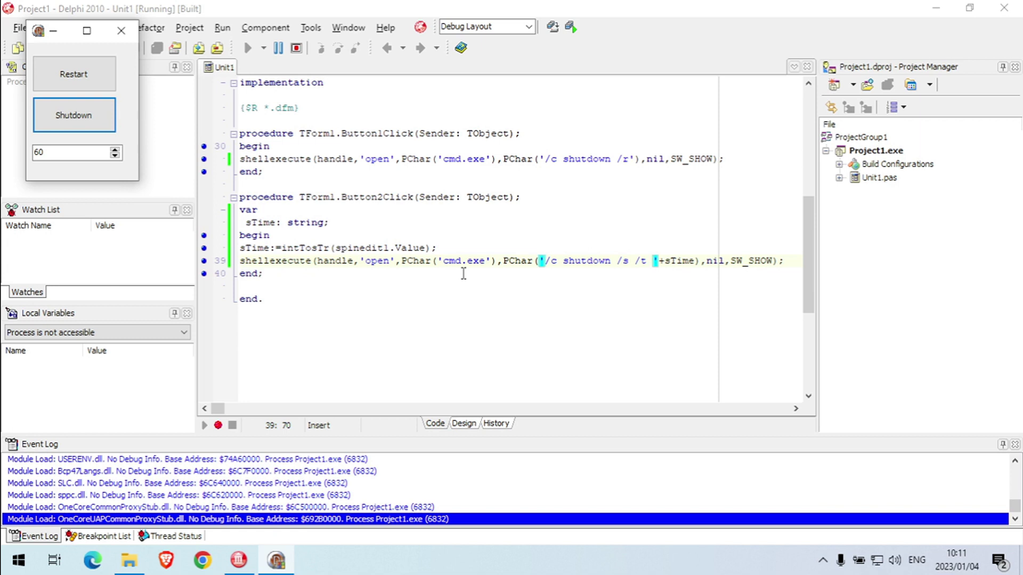
# - Close the running Shutdown/Restart test window to end debugging
pyautogui.click(122, 30)
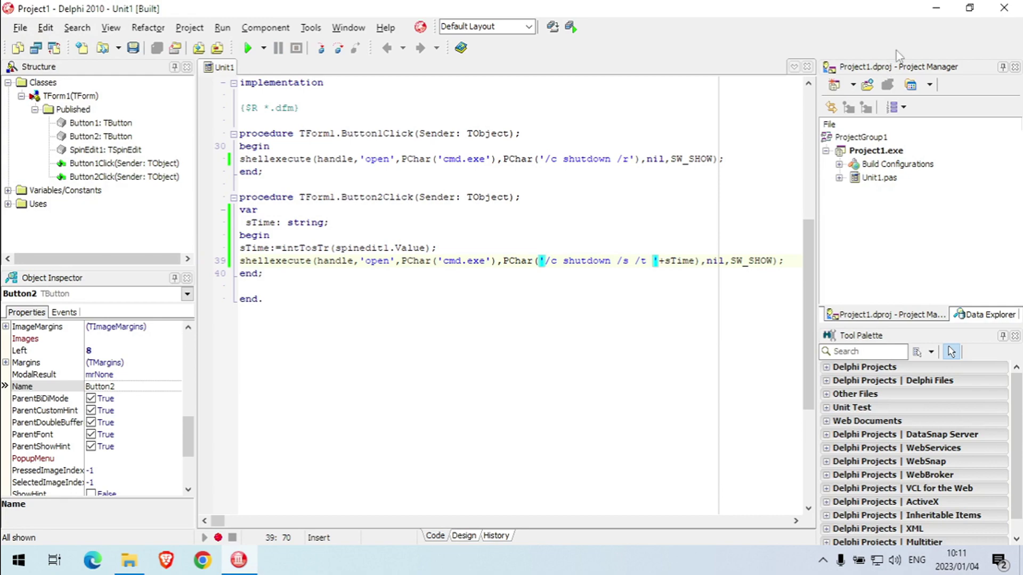